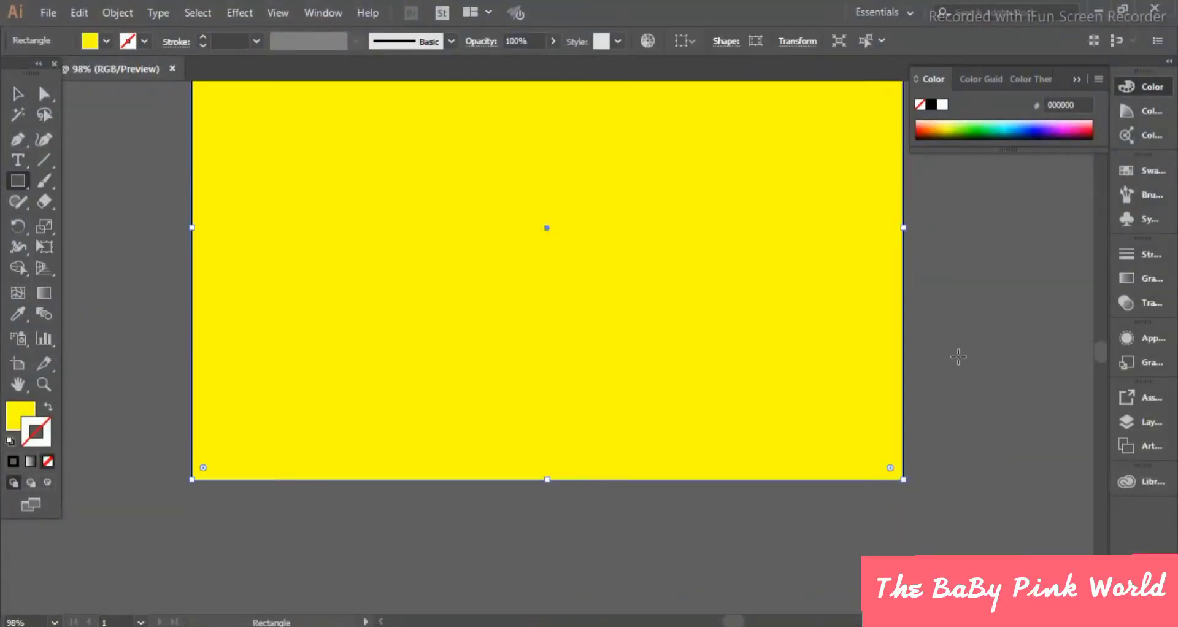
Step: Fill the background with a blue-to-dark linear gradient, no stroke, angled top-right to bottom-left
left_click(48, 462)
double_click(908, 384)
left_click(955, 448)
key("Escape")
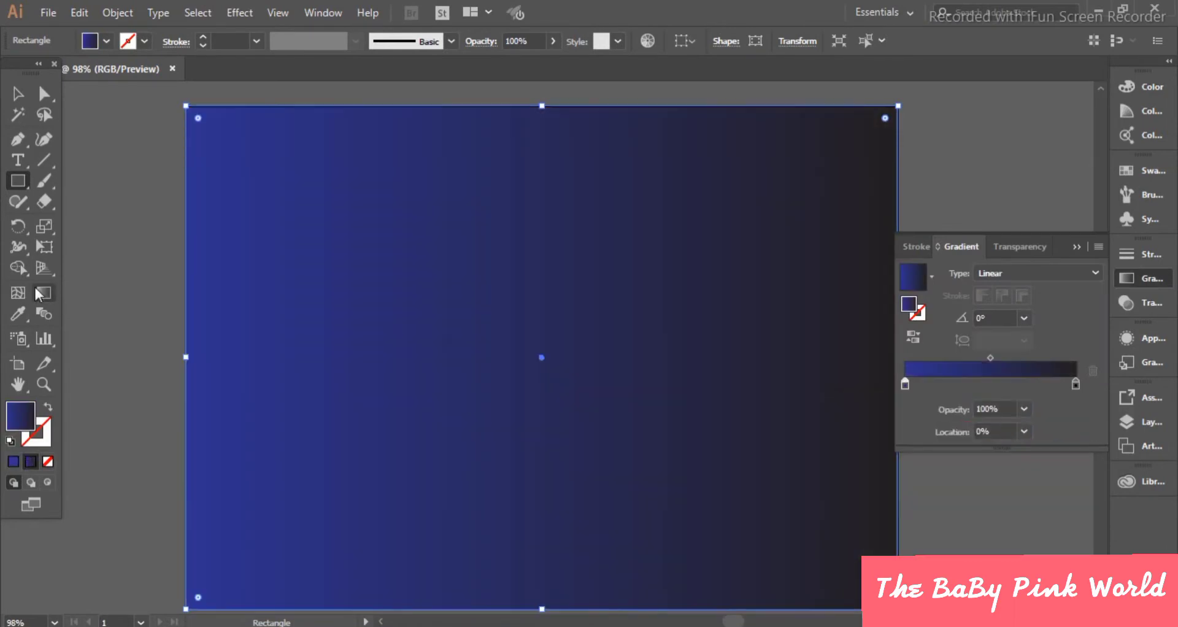
key("g")
left_click_drag(813, 81, 77, 537)
key("ctrl+0")
key("ctrl+shift+a")
Step: Draw a rectangle over the artboard's lower half and fill it grey 848484
key("m")
left_click_drag(156, 335, 869, 548)
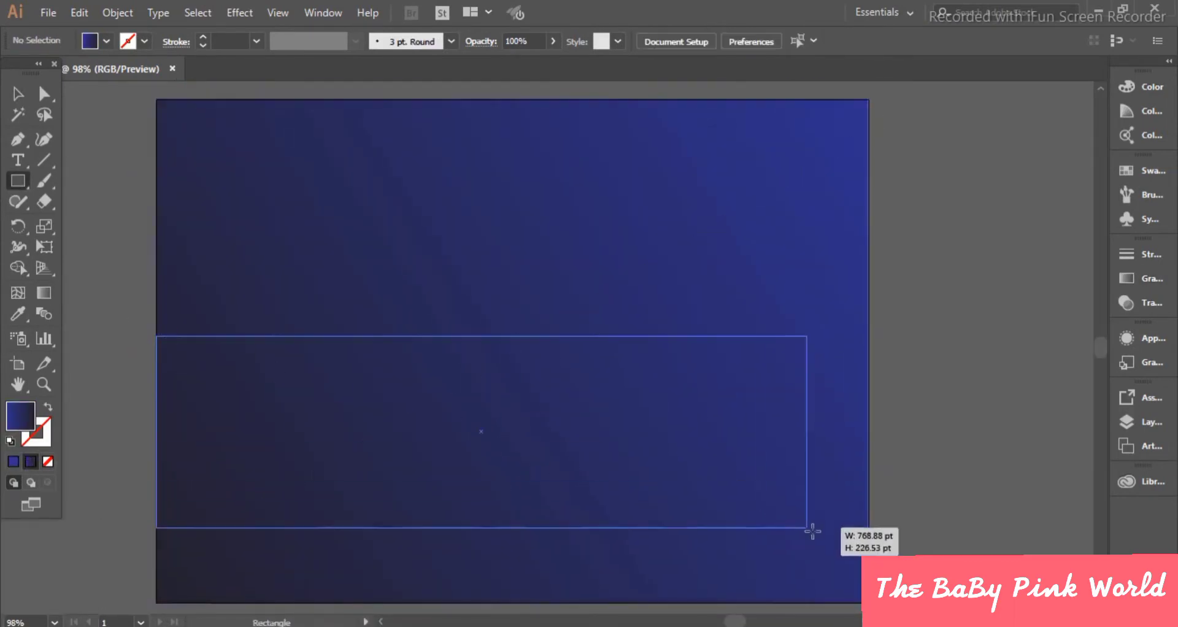
double_click(12, 462)
left_click(724, 344)
key("Return")
key("v")
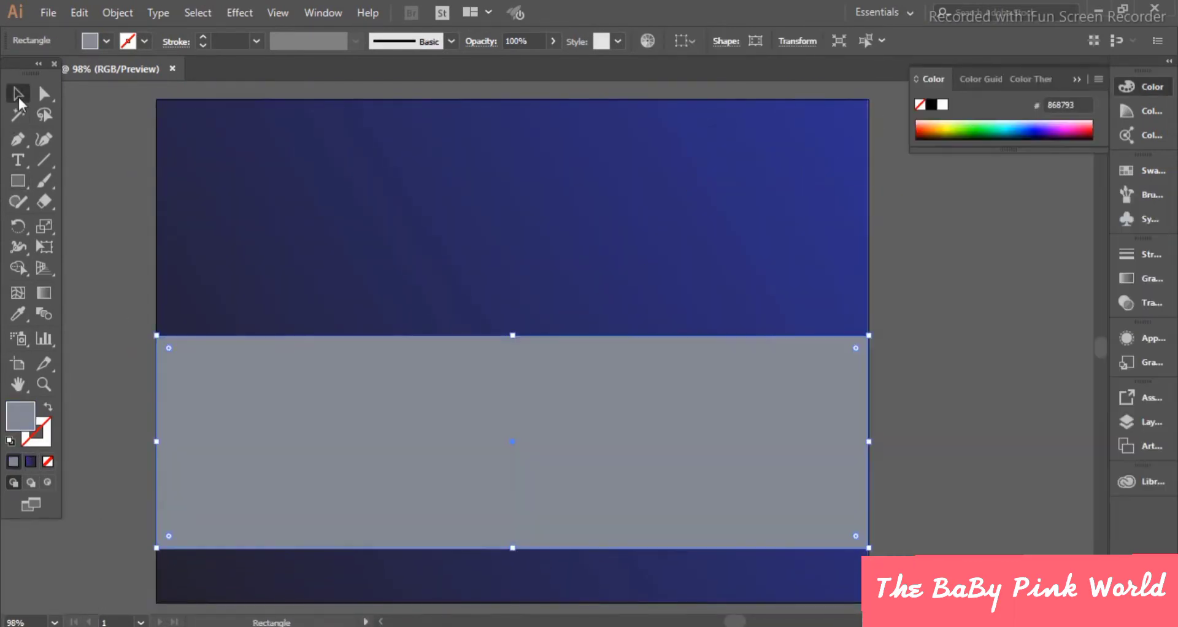
double_click(20, 424)
key("Return")
left_click_drag(599, 479, 600, 495)
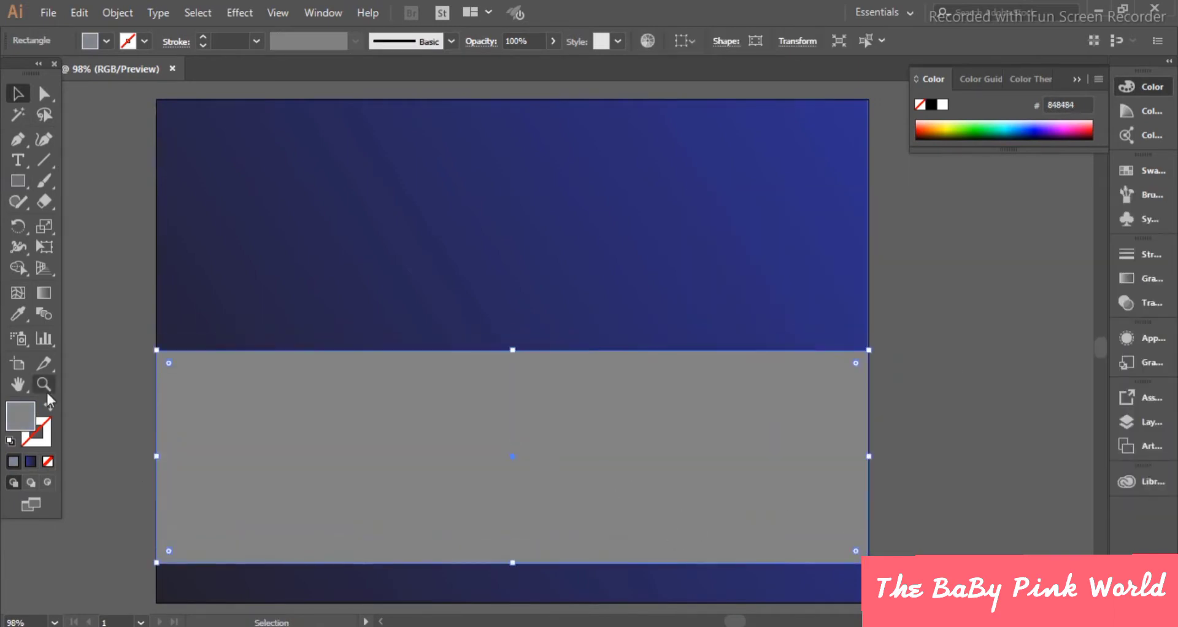
key("ctrl+shift+a")
Step: Add a dark grey 434344 strip along the bottom and a copy just below the sky
key("m")
left_click_drag(157, 563, 869, 604)
double_click(20, 416)
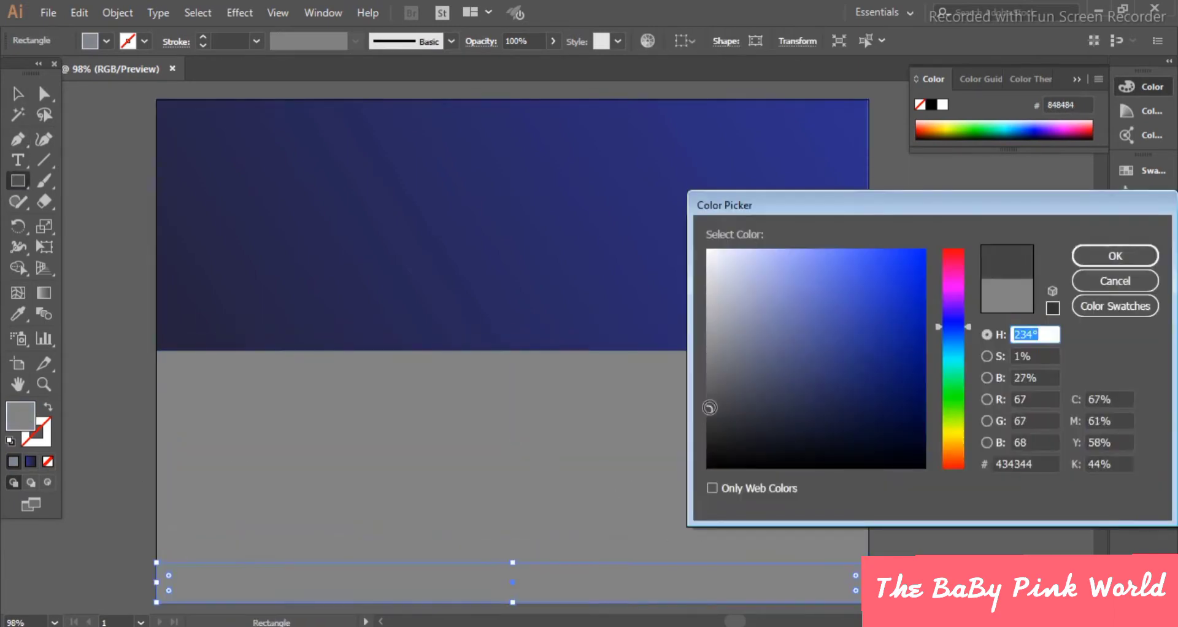
key("Return")
left_click_drag(156, 350, 706, 409)
key("ctrl+z")
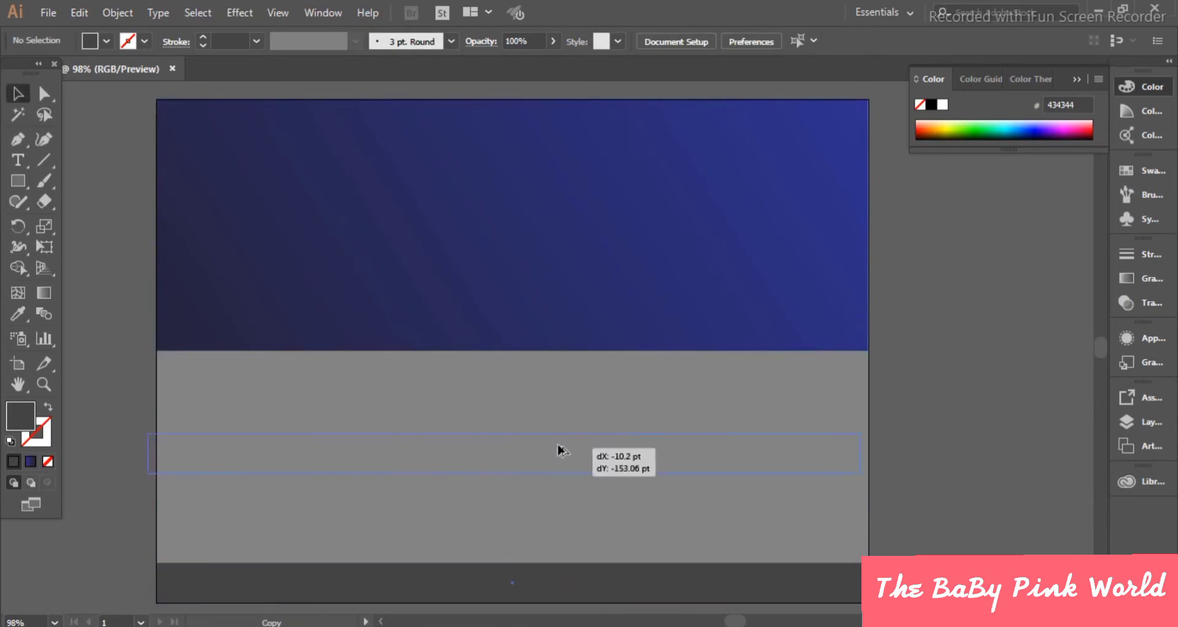
left_click_drag(157, 350, 869, 391)
key("v")
key("ctrl+shift+a")
Step: Draw a yellow circle moon at the upper left and lower it onto the horizon
left_click_drag(255, 214, 342, 336)
double_click(21, 416)
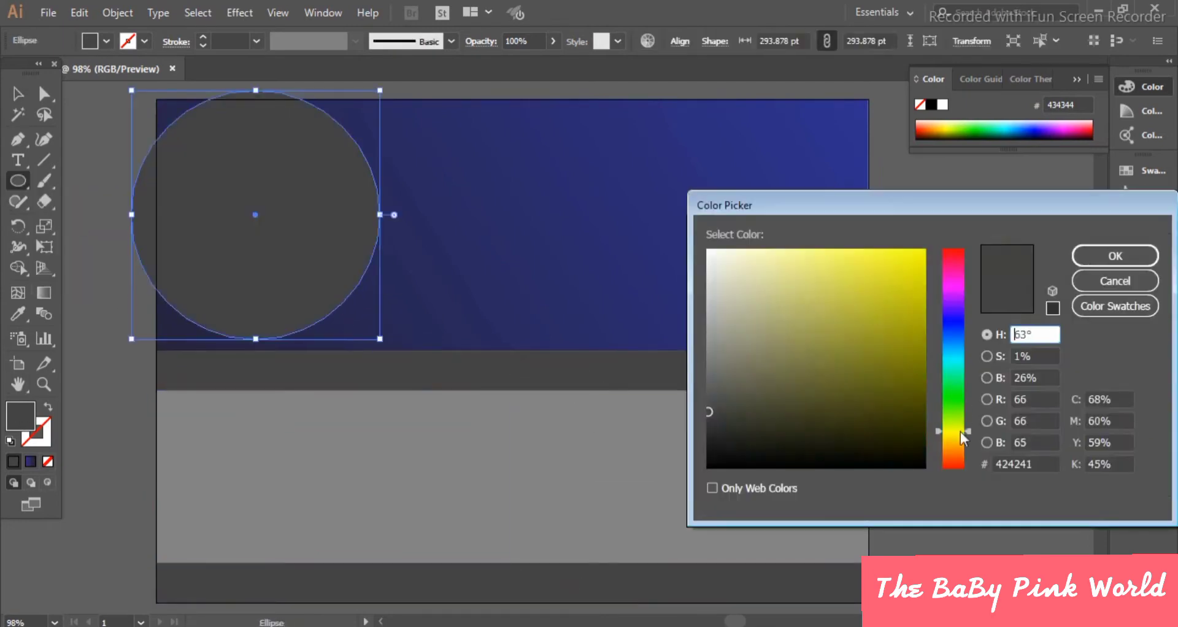
left_click_drag(894, 244, 919, 272)
left_click(1103, 247)
key("v")
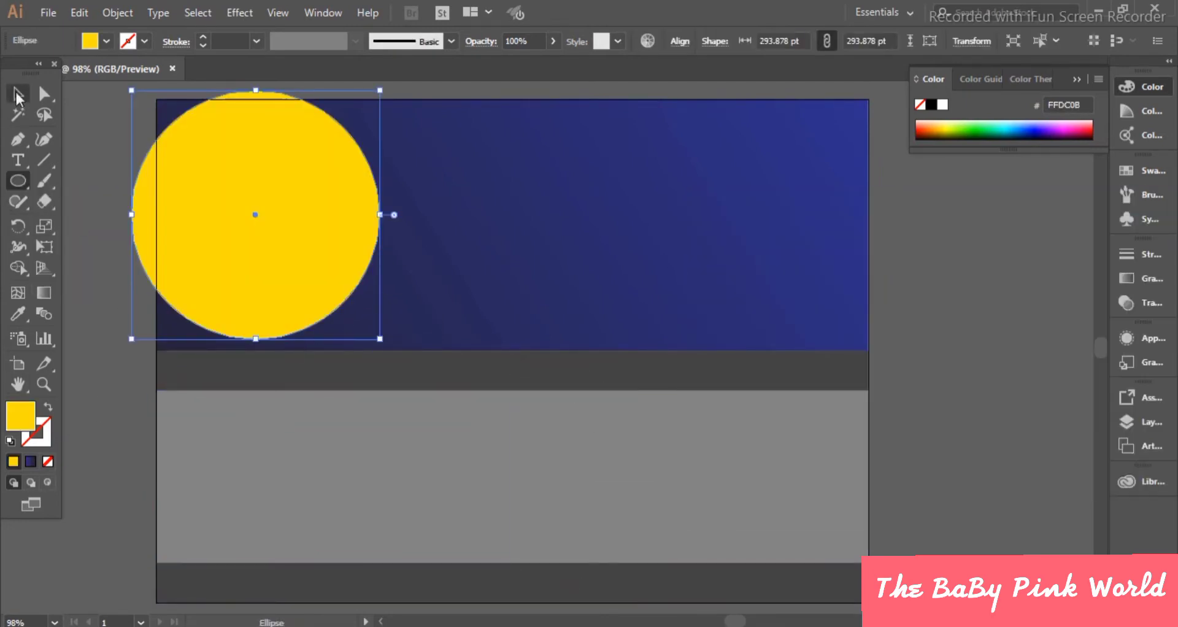
left_click_drag(245, 249, 271, 316)
Step: Send the moon backward so it sits behind the ground
left_click(1143, 422)
key("ctrl+[")
key("ctrl+[")
key("ctrl+[")
left_click(949, 311)
left_click(281, 246)
Step: Apply a bright yellow Outer Glow to the moon
left_click(239, 12)
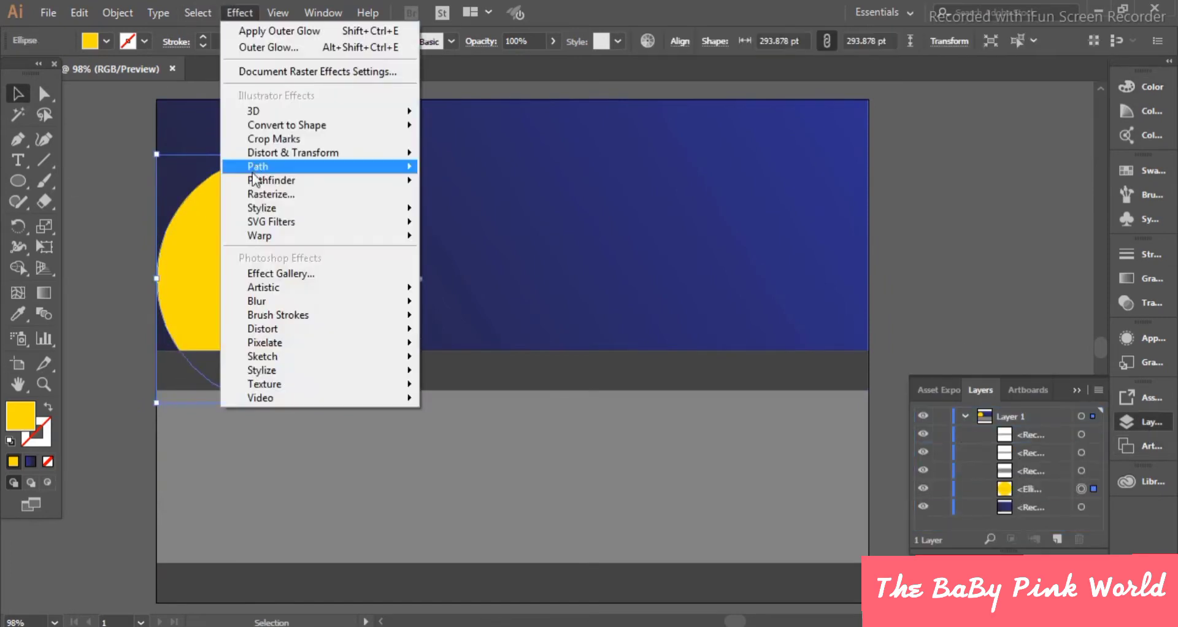
left_click(487, 266)
left_click(961, 384)
left_click(1100, 293)
left_click(838, 328)
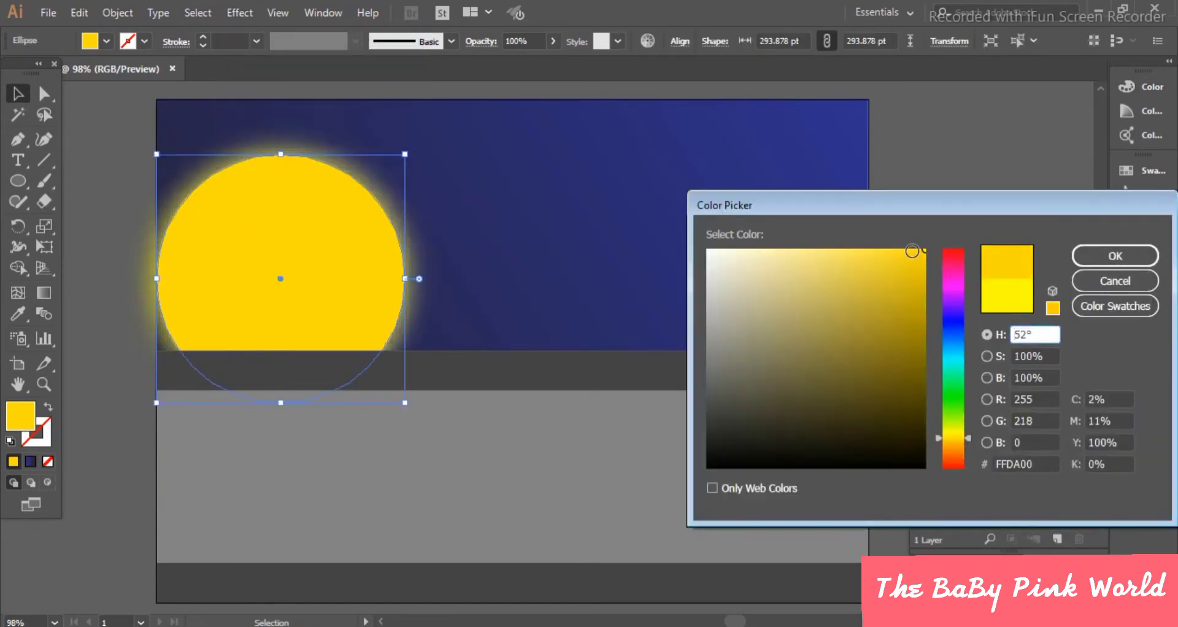
left_click(1115, 256)
left_click(1099, 293)
left_click(708, 252)
left_click(1116, 256)
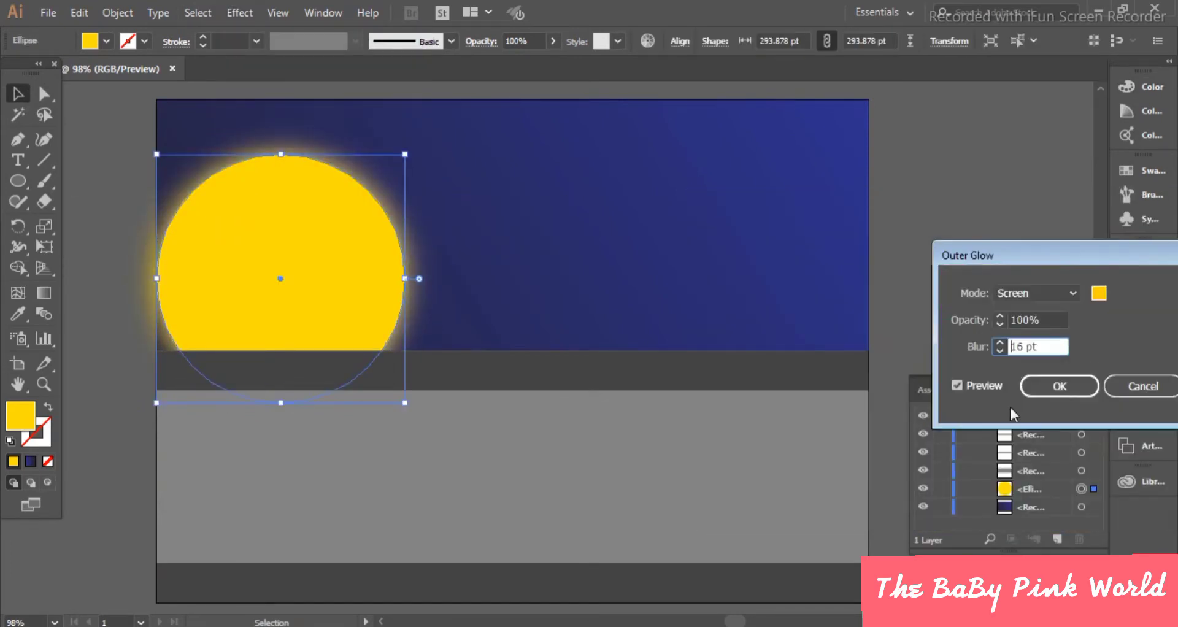
left_click(982, 242)
left_click(18, 180)
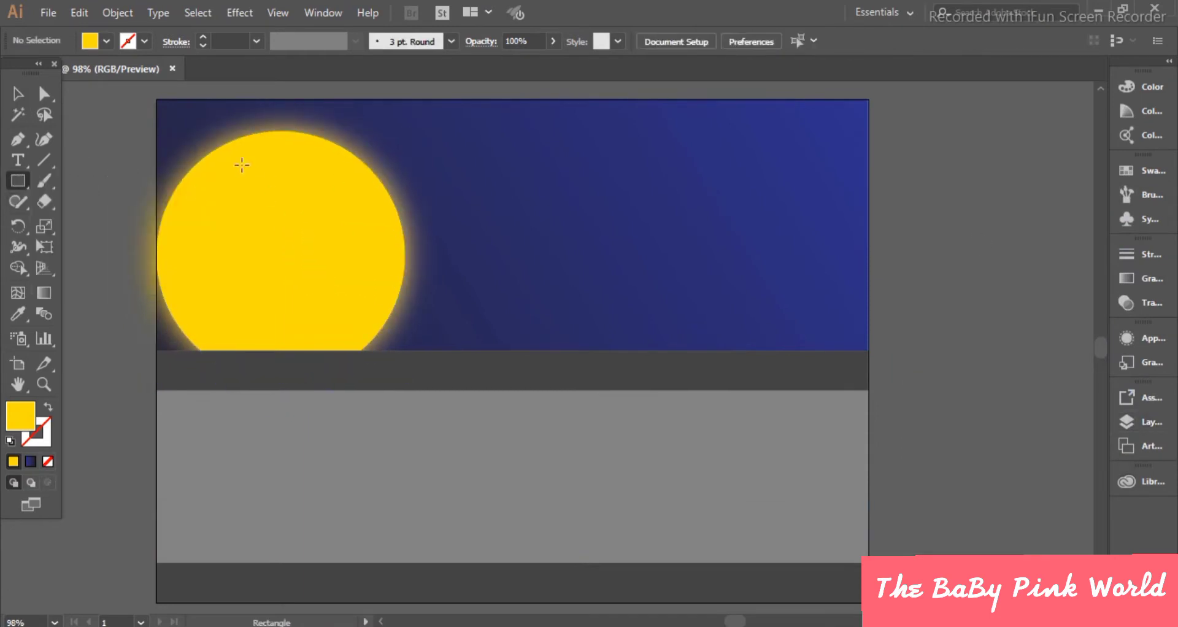
Step: Draw a tall dark building over the moon and a shorter dark grey one beside it
left_click_drag(251, 182, 314, 351)
double_click(20, 416)
left_click(1133, 255)
key("v")
left_click(122, 205)
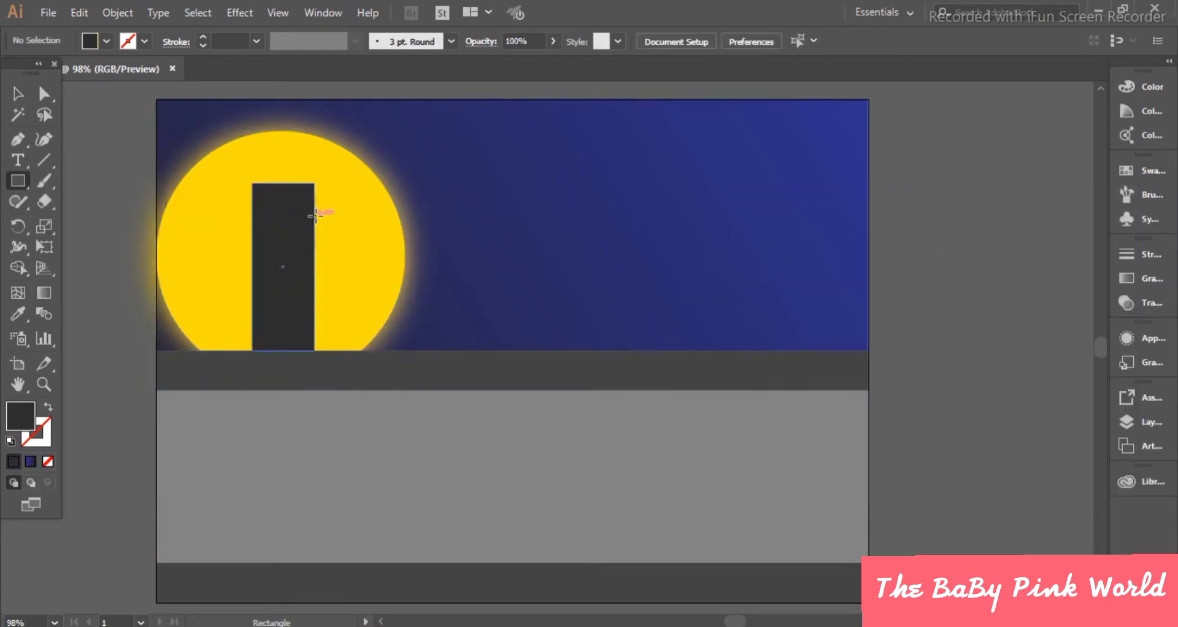
left_click_drag(315, 214, 361, 351)
double_click(20, 416)
left_click(1115, 255)
left_click(184, 276, "ctrl")
left_click(982, 307, "ctrl")
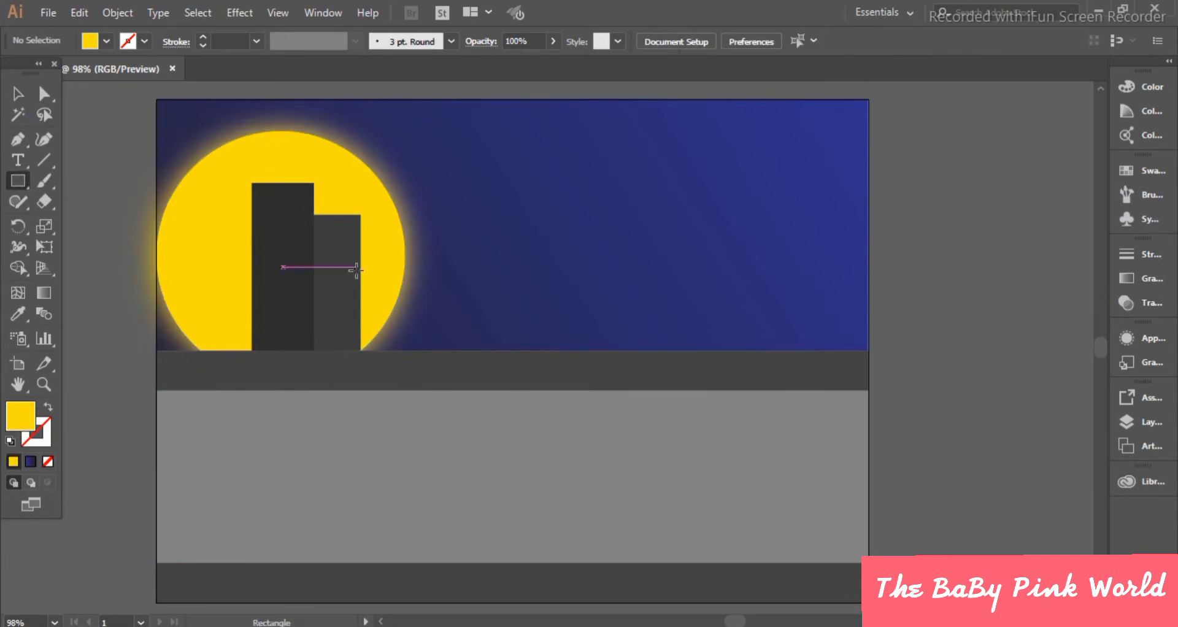
Step: Add a black building to the right of the first two and lower its top
left_click_drag(425, 191, 425, 191)
key("i")
left_click(282, 187)
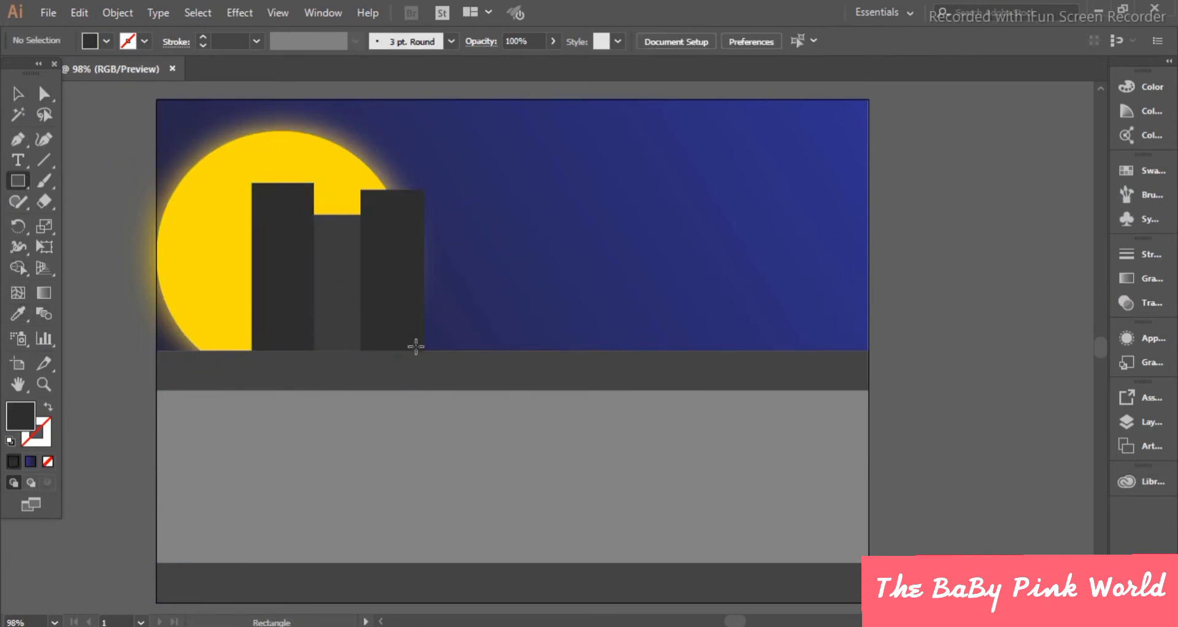
mouse_move(426, 348)
left_mouse_down()
mouse_move(468, 159)
mouse_move(447, 221)
left_mouse_up()
double_click(19, 417)
key("v")
left_click(447, 163)
left_click(503, 257)
Step: Draw another building further right and give it the sampled dark grey
key("m")
left_click_drag(466, 348, 545, 202)
key("i")
left_click(445, 288)
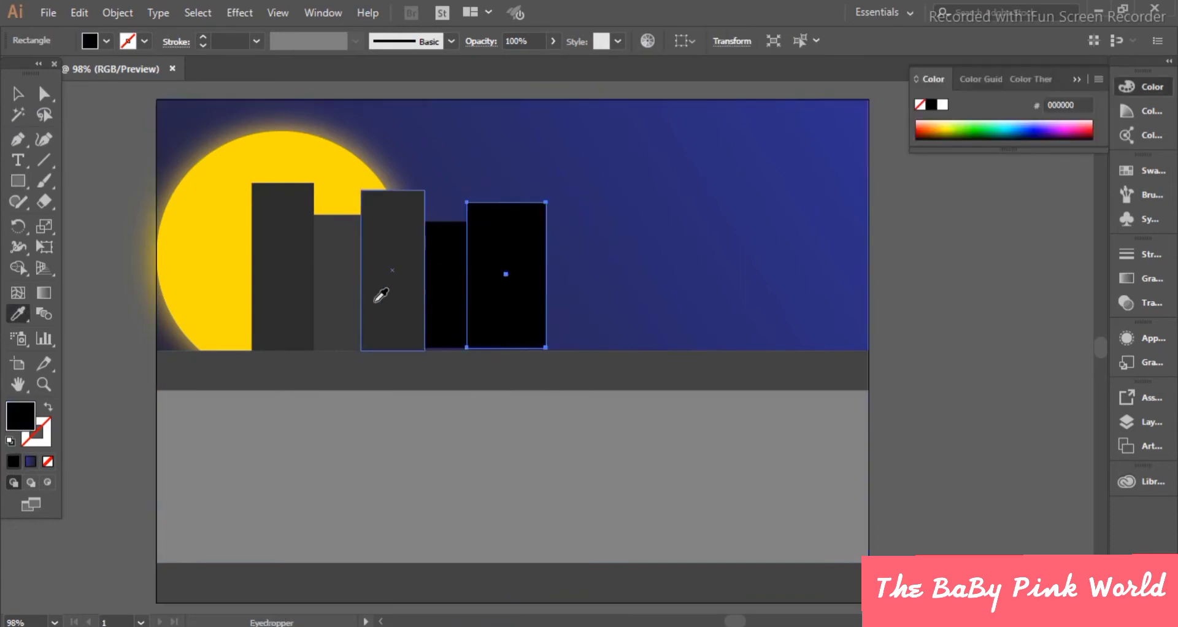
left_click(338, 320)
key("v")
left_click(147, 454)
Step: Duplicate grey and black buildings to the right, making the copies taller
left_click_drag(586, 297, 586, 299)
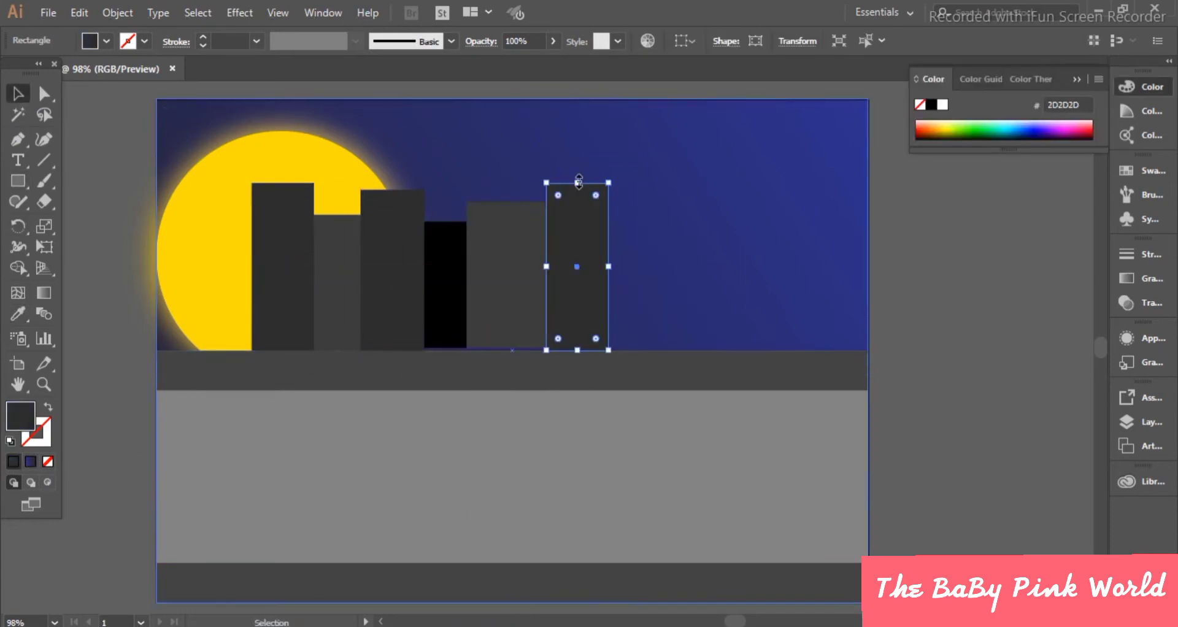
left_click_drag(577, 183, 577, 161)
left_click_drag(445, 288, 631, 284)
left_click_drag(632, 216, 632, 201)
left_click(105, 197)
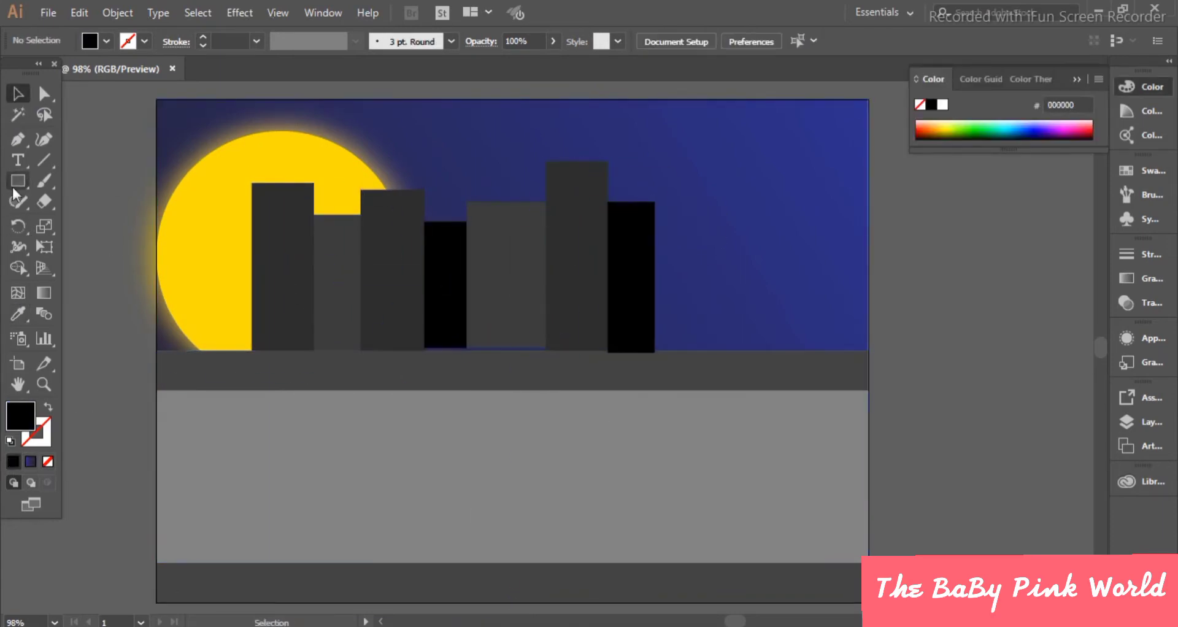
left_click_drag(301, 270, 663, 297)
left_click(210, 137)
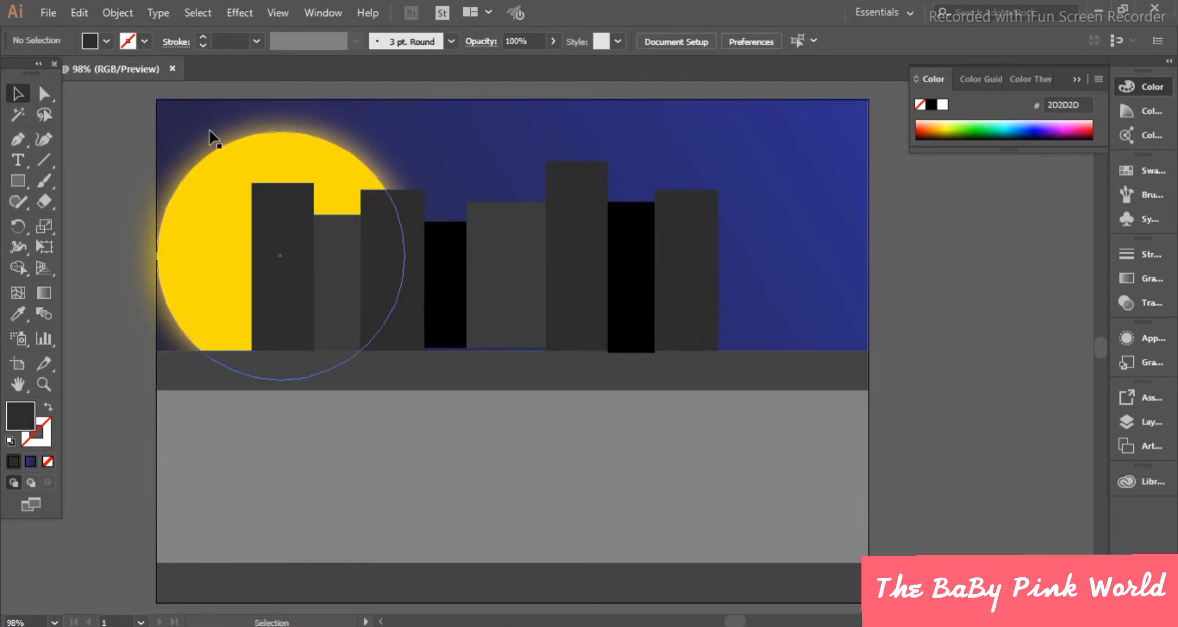
Step: Fill the right side with wide grey, narrow grey and black building copies, adjusting stacking order
left_click_drag(346, 273, 821, 273)
left_click_drag(506, 276, 758, 279)
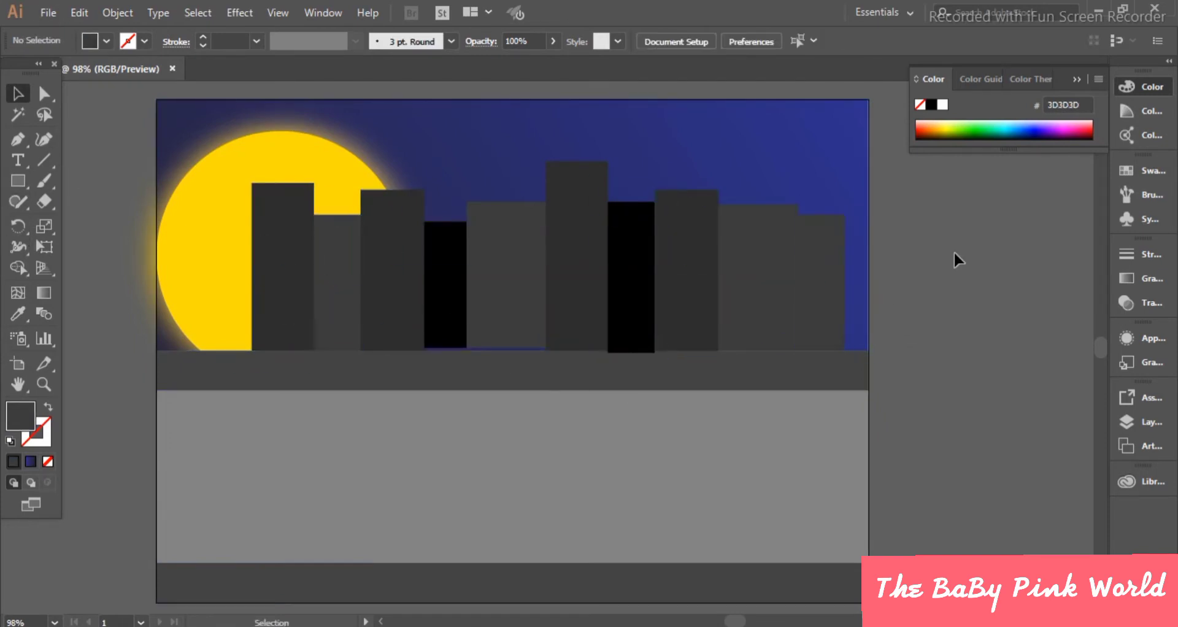
left_click_drag(445, 311, 866, 310)
right_click(591, 369)
left_click(529, 298)
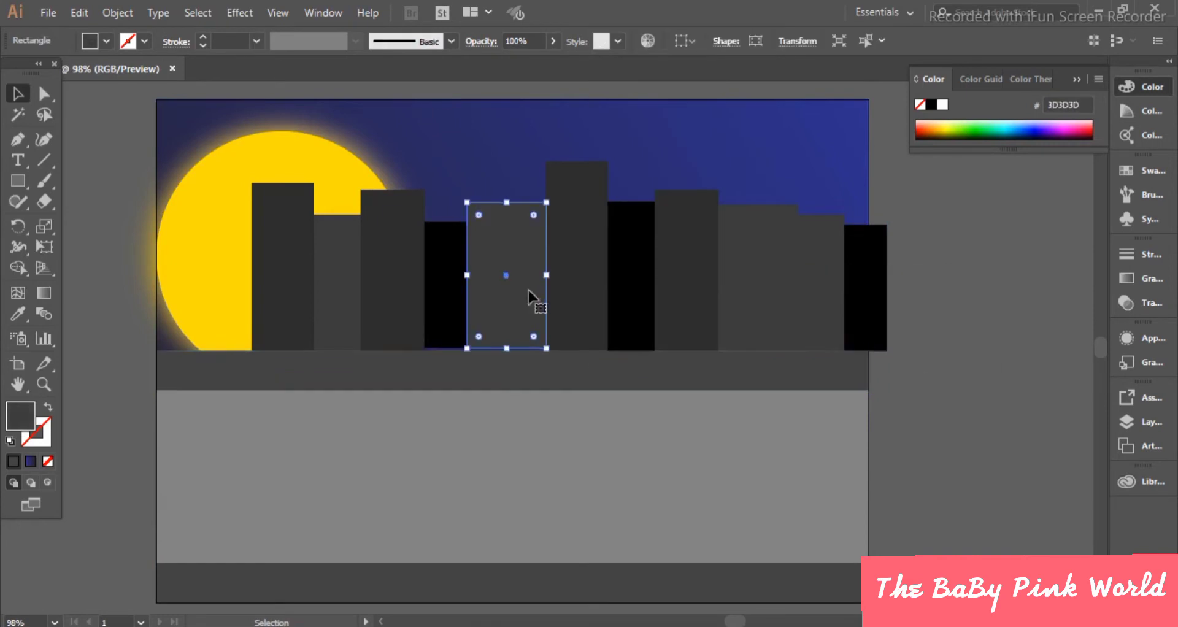
Step: Recolour the ground: dark grey road, light grey upper band and bottom strip
left_click(23, 314)
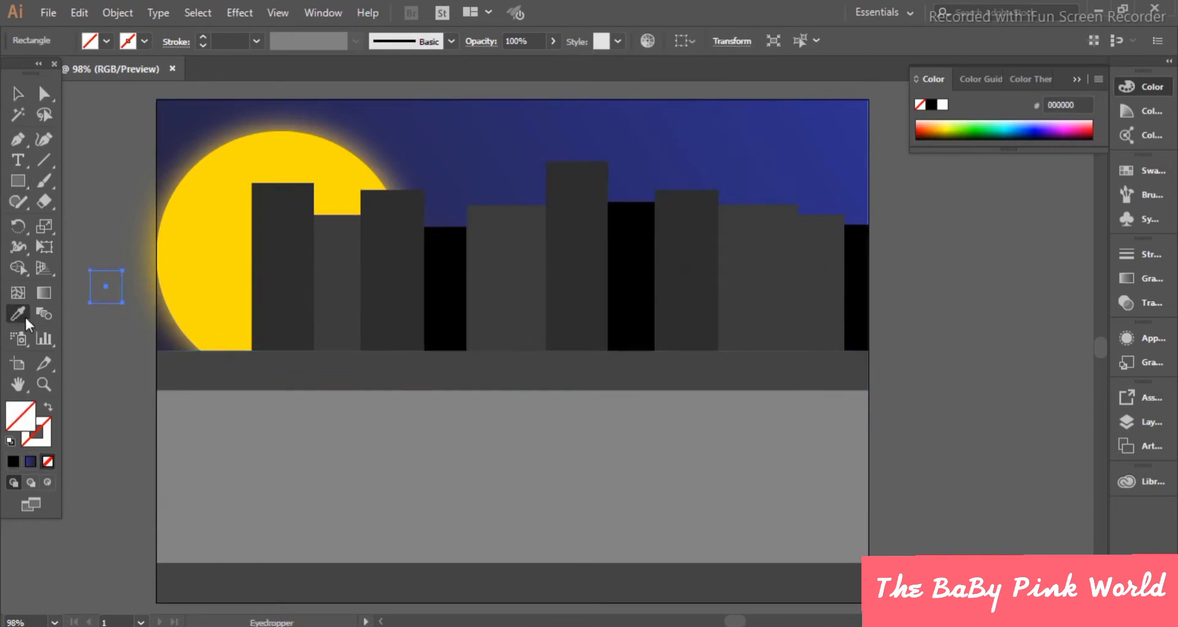
left_click(258, 368)
left_click(258, 368, "alt")
left_click(289, 580, "alt")
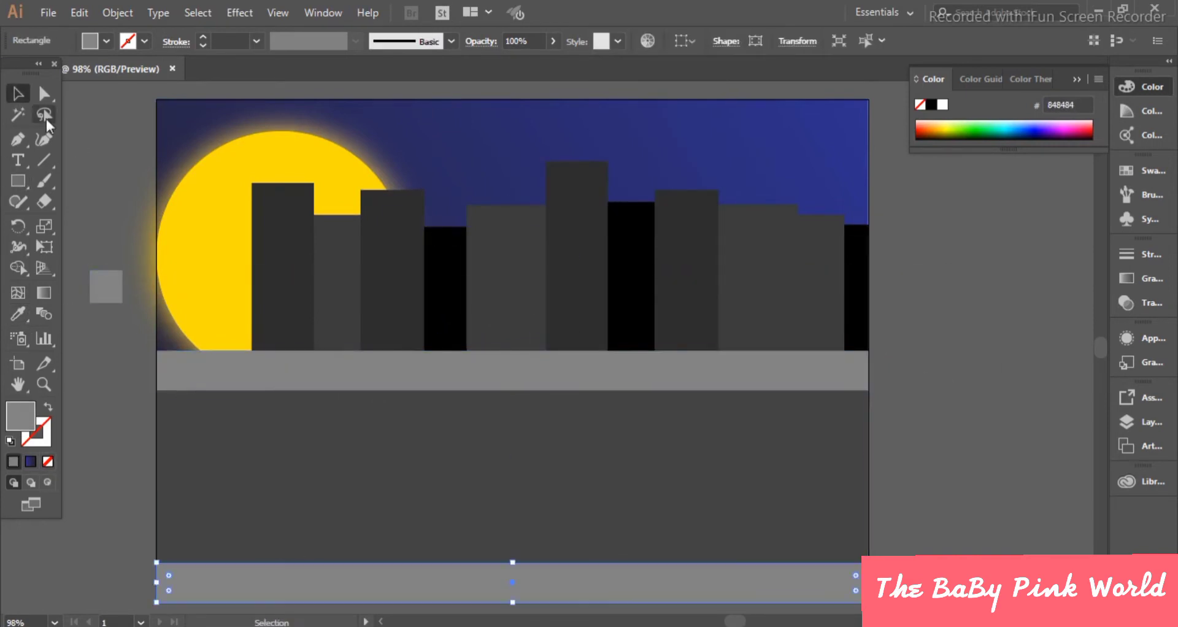
left_click(106, 287, "ctrl")
Step: Draw a small lane-dash rectangle, undoing extra copies and re-greying the bottom strip
mouse_move(174, 263)
left_mouse_down()
mouse_move(264, 289)
mouse_move(402, 448)
left_mouse_up()
double_click(20, 418)
left_click_drag(531, 447, 533, 447)
key("ctrl+d")
key("ctrl+d")
key("ctrl+z")
key("ctrl+z")
key("ctrl+z")
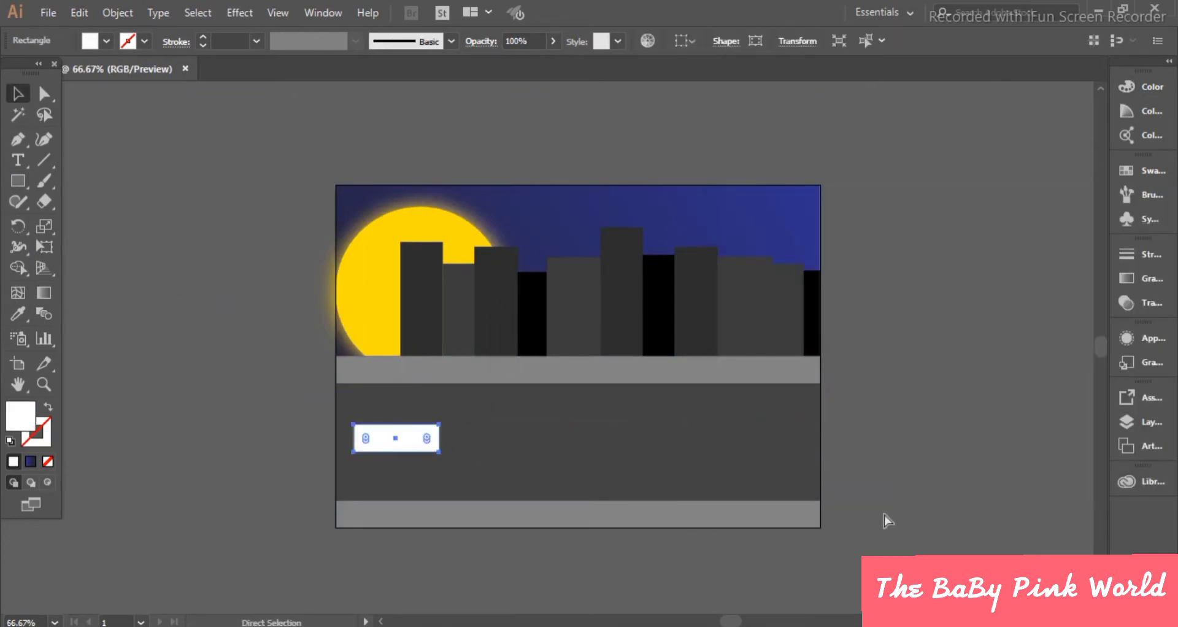
key("ctrl+z")
key("ctrl+z")
key("ctrl+z")
left_click(301, 313)
left_click(307, 302, "ctrl")
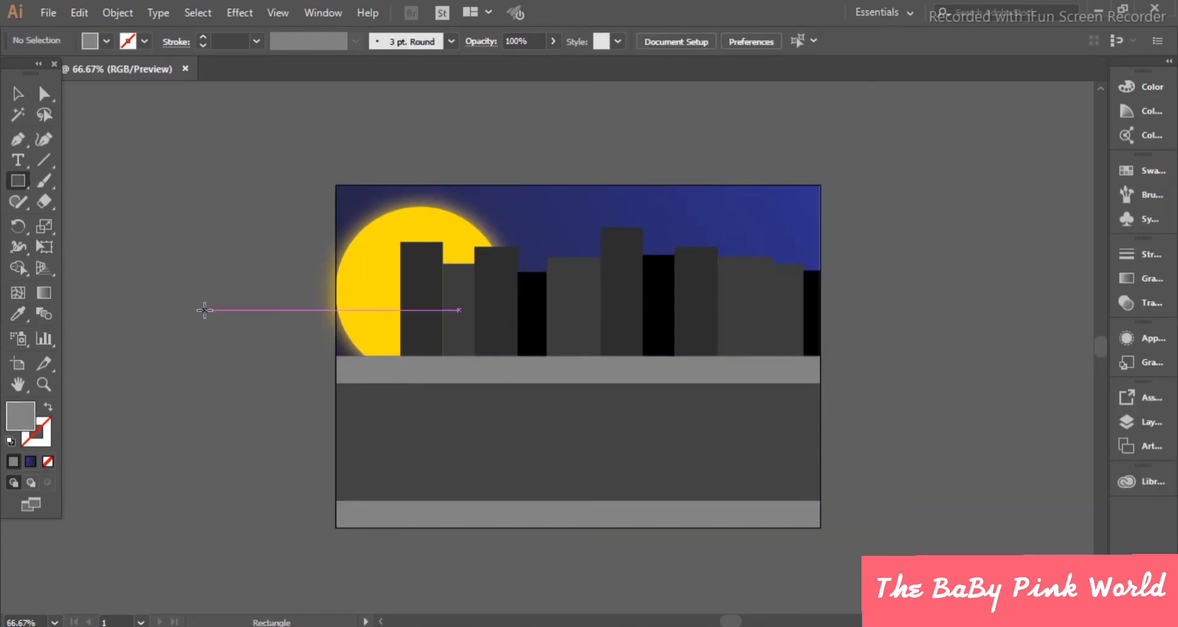
Step: Fill the dash white, place it on the road, and duplicate it as a second dash
double_click(20, 416)
mouse_move(205, 311)
left_mouse_down()
mouse_move(294, 331)
mouse_move(423, 436)
left_mouse_up()
left_click(706, 245)
left_click(1115, 255)
key("v")
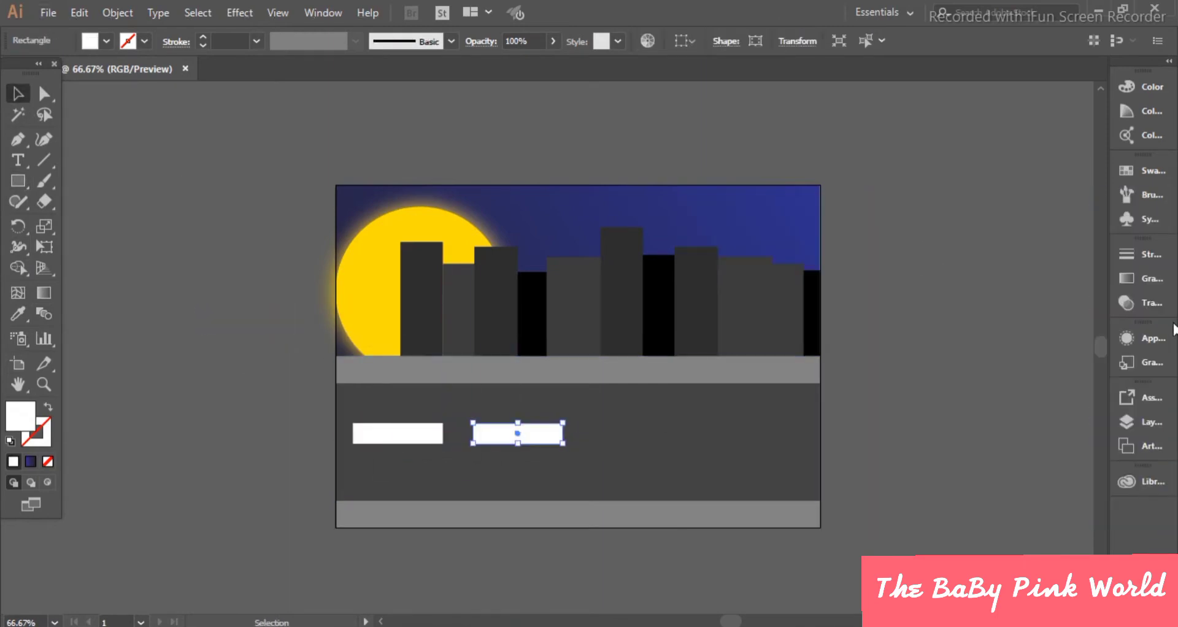
key("ctrl+d")
key("ctrl+d")
key("ctrl+shift+a")
Step: Draw a small upright rectangle beside the artboard
key("ctrl+equal")
key("ctrl+equal")
left_click(18, 180)
left_click_drag(350, 308, 388, 379)
Step: Give the small rectangle the moon's yellow and shrink it into a window on the tall building
key("i")
left_click(768, 197)
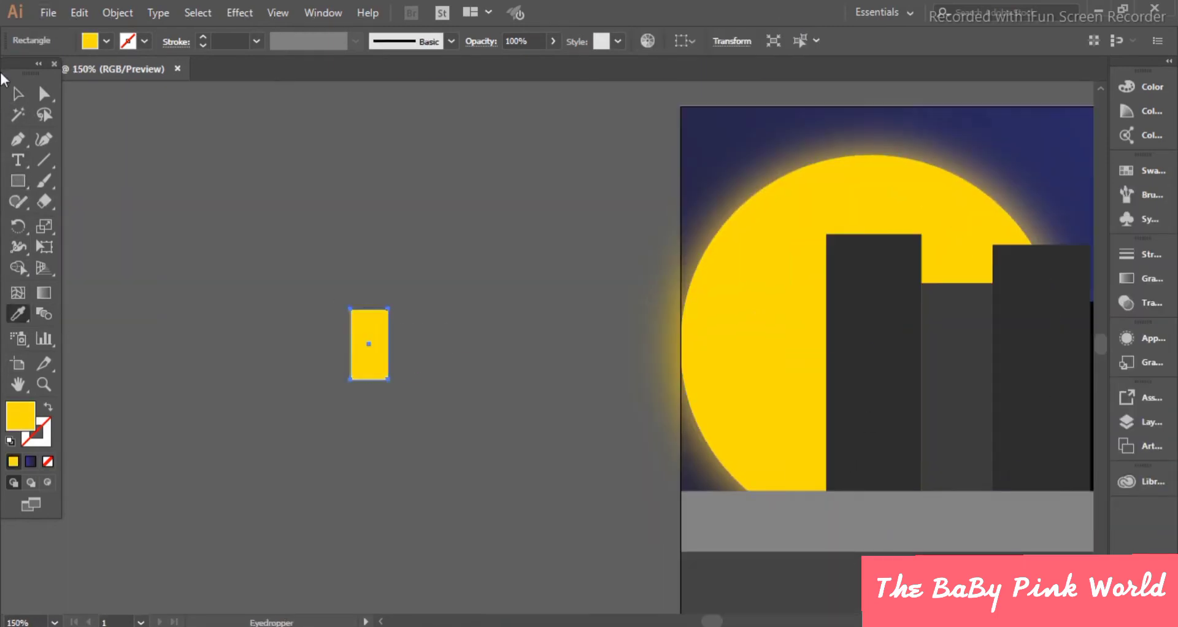
key("v")
mouse_move(74, 289)
left_mouse_down()
mouse_move(558, 284)
mouse_move(362, 276)
left_mouse_up()
left_click_drag(334, 364, 310, 332)
Step: Copy the yellow window into two columns and repeat rows down the tall building
mouse_move(495, 279)
left_mouse_down()
mouse_move(538, 203)
mouse_move(580, 209)
left_mouse_up()
left_click_drag(390, 248, 430, 248)
left_click(407, 256)
left_click(433, 261, "shift")
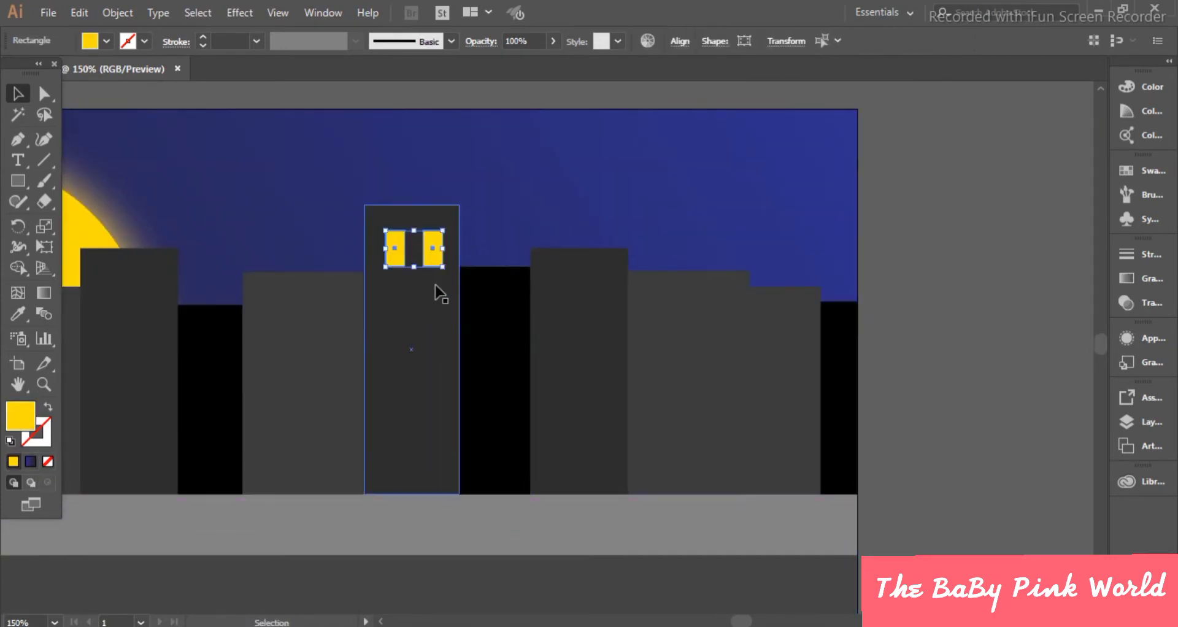
left_click_drag(436, 290, 400, 310)
key("ctrl+d")
key("ctrl+d")
key("ctrl+d")
left_click(963, 281)
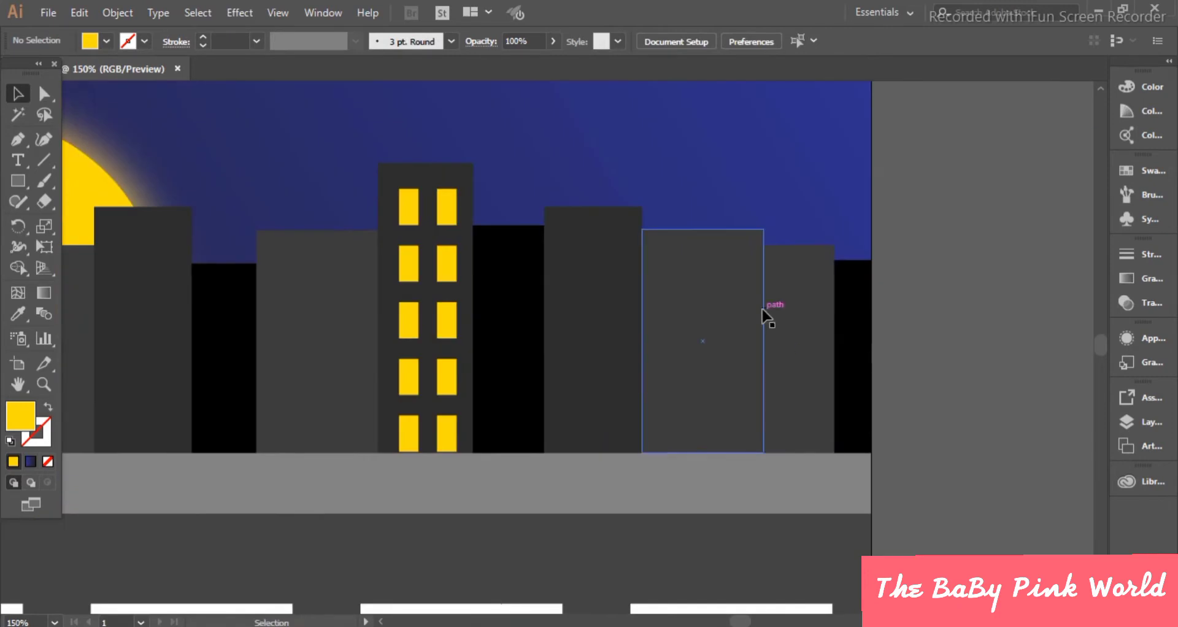
left_click_drag(762, 245, 834, 452)
key("i")
left_click(706, 337)
key("v")
key("ctrl+shift+a")
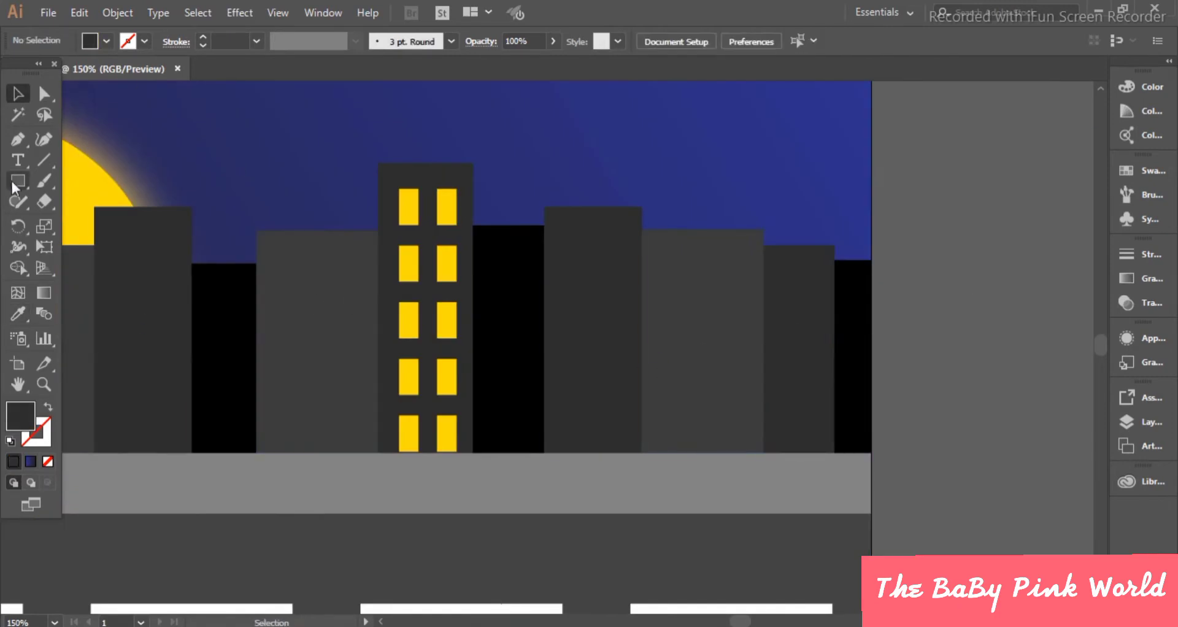
Step: Copy windows onto the building to the right and colour them cyan blue
left_click_drag(580, 243, 580, 244)
double_click(21, 416)
left_click(954, 361)
key("Return")
key("ctrl+shift+a")
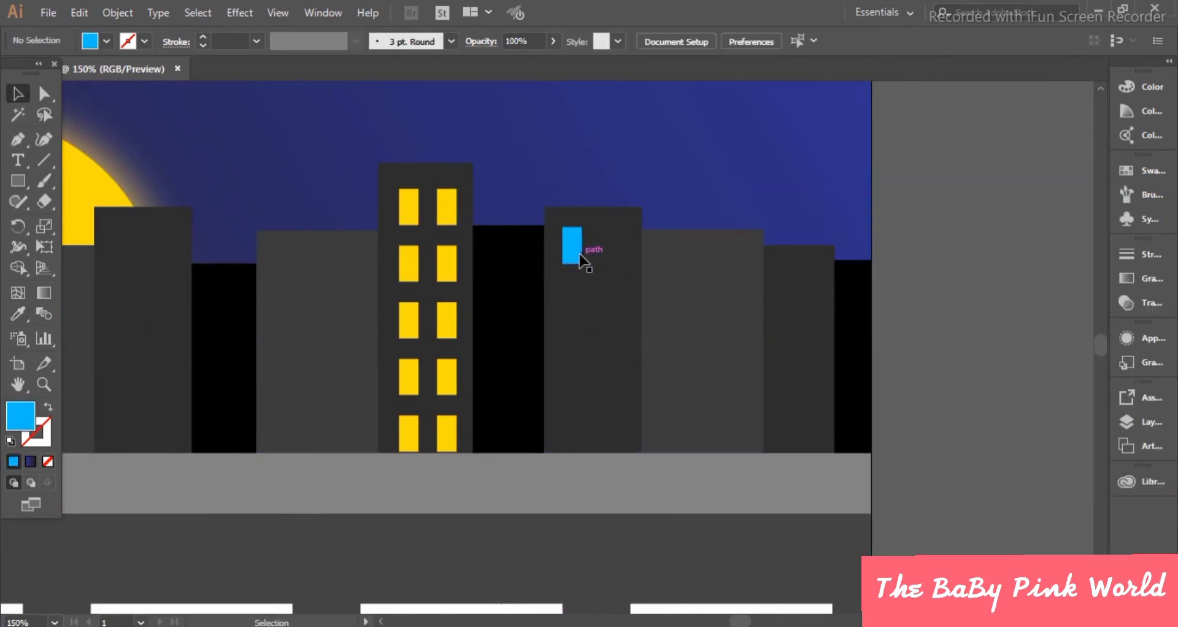
left_click(446, 211)
left_click(491, 258)
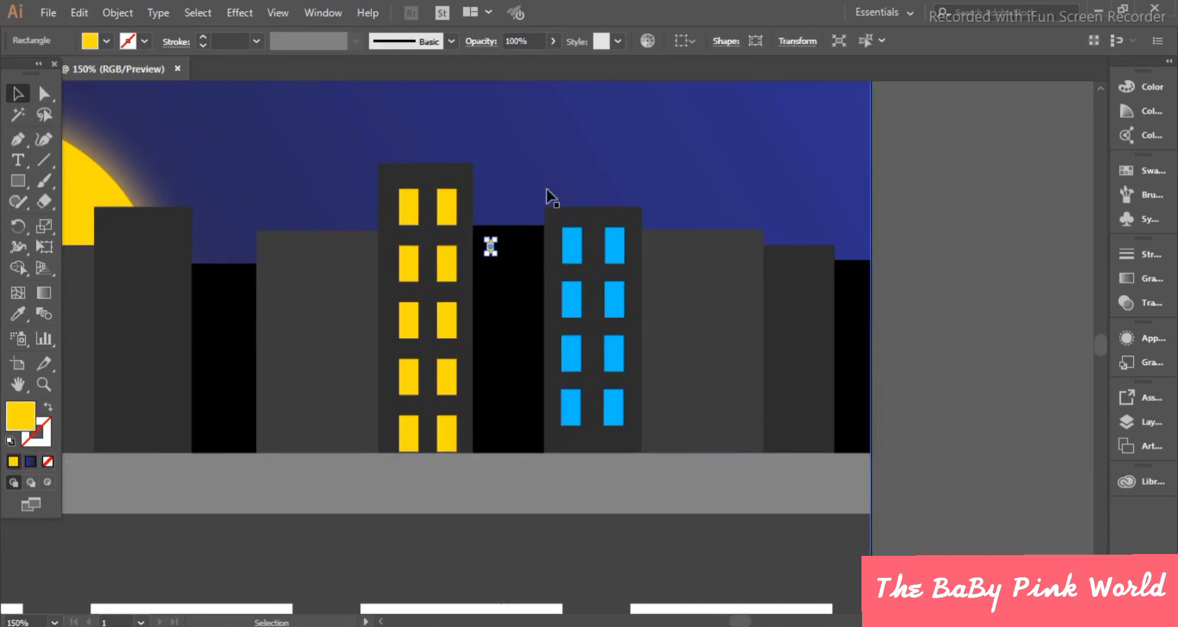
Step: Copy the small yellow window sideways and repeat it into several rows
left_click_drag(491, 248, 516, 255)
key("ctrl+d")
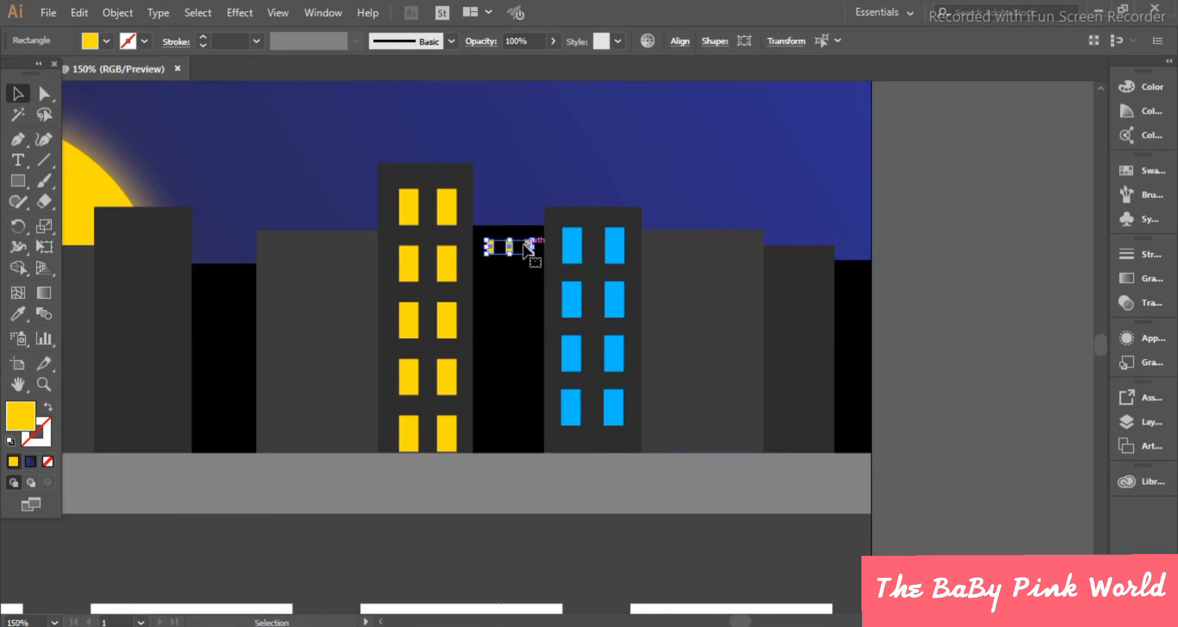
key("ctrl+d")
key("ctrl+d")
key("ctrl+d")
key("ctrl+shift+a")
Step: Draw a cyan window rectangle on the grey building and repeat it into six blue stripes
key("m")
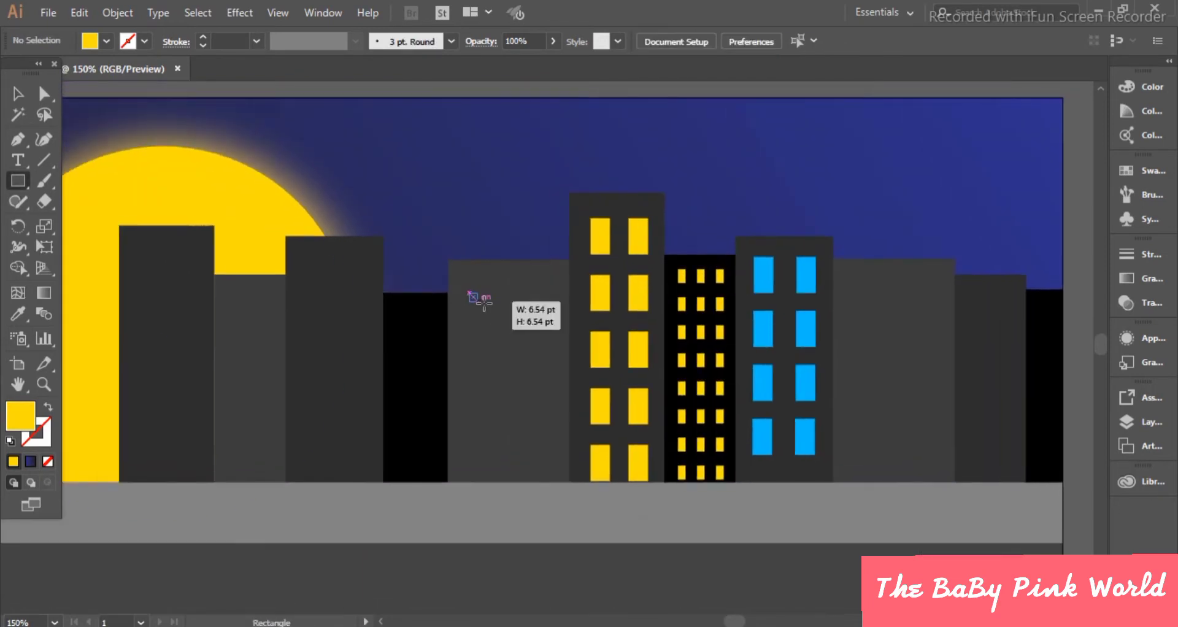
key("i")
mouse_move(469, 293)
left_mouse_down()
mouse_move(557, 311)
mouse_move(534, 334)
left_mouse_up()
left_click(765, 362)
key("v")
key("ctrl+d")
key("ctrl+d")
key("ctrl+d")
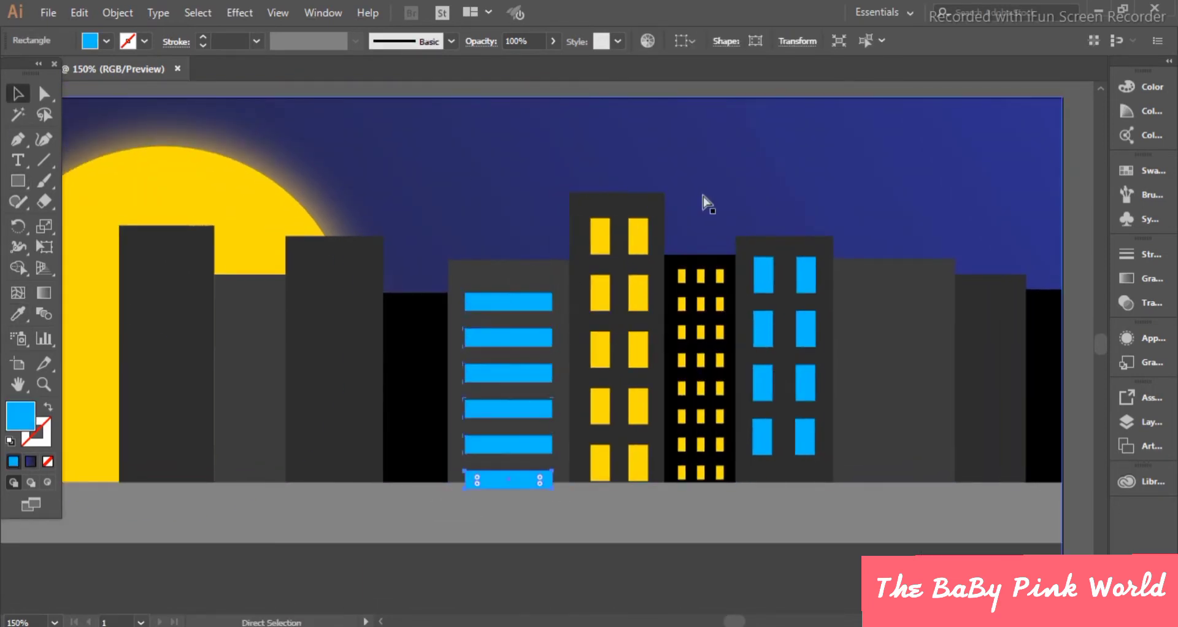
Step: Recolour a row of small windows blue and copy it into six rows on the narrow black building
left_click(700, 189)
left_click(843, 281)
left_click(861, 282, "shift")
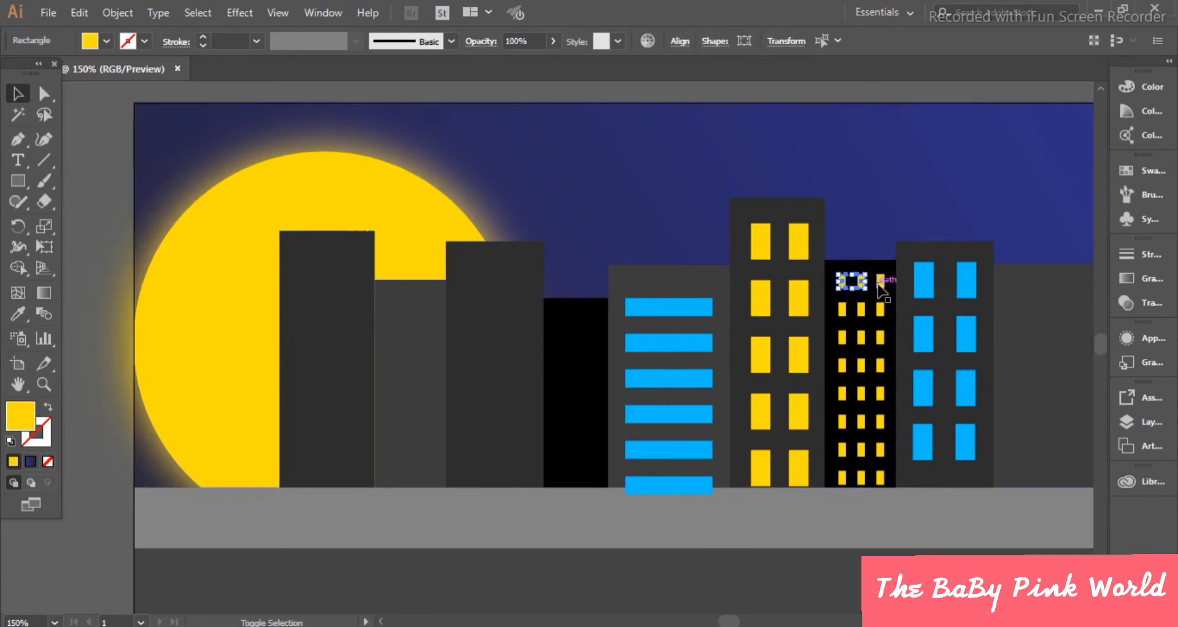
left_click(638, 307)
key("v")
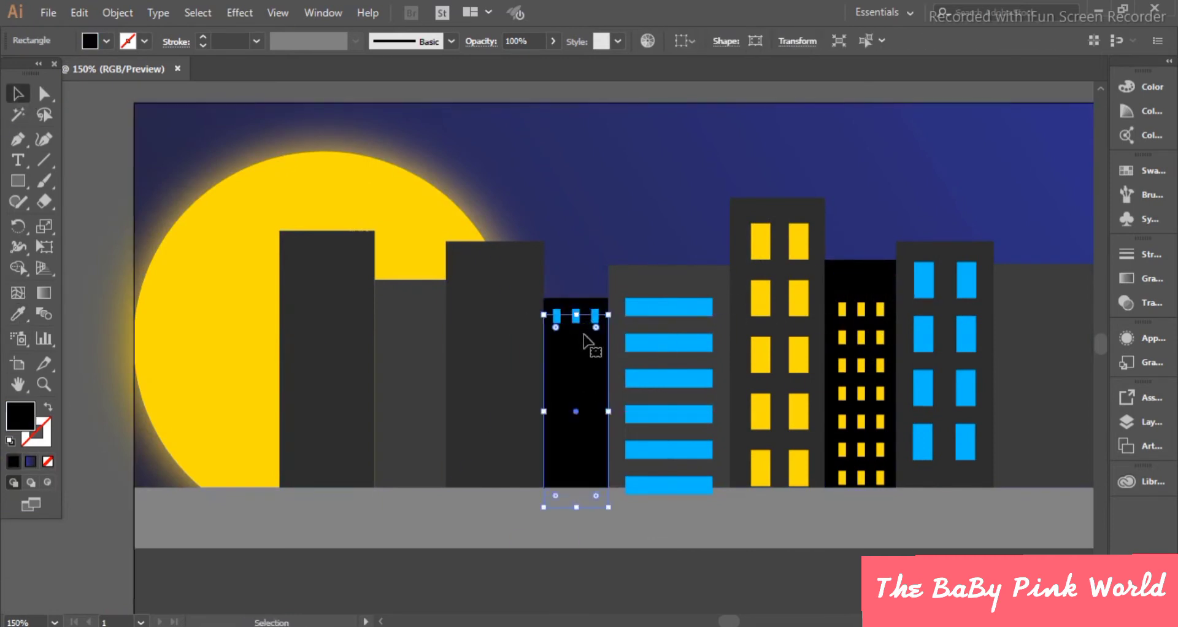
left_click_drag(595, 340, 595, 344)
key("ctrl+d")
key("ctrl+d")
key("ctrl+d")
key("ctrl+d")
left_click(883, 254)
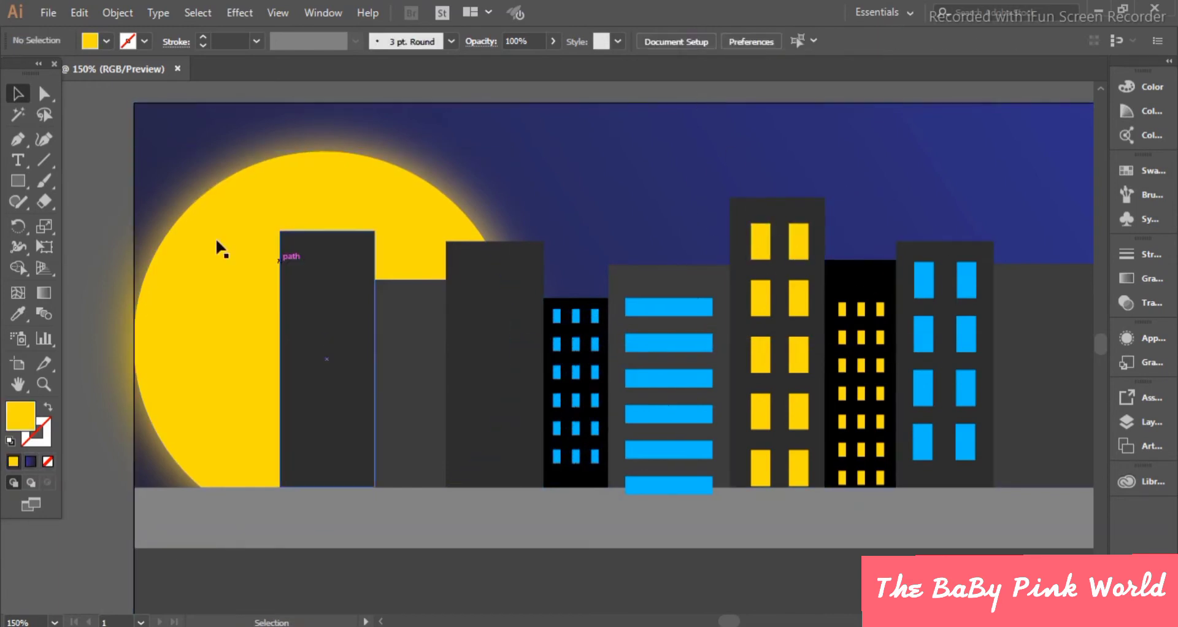
Step: Draw small yellow squares on the dark building and copy the pair one row down
key("m")
mouse_move(471, 280)
left_mouse_down()
mouse_move(500, 309)
mouse_move(479, 280)
left_mouse_up()
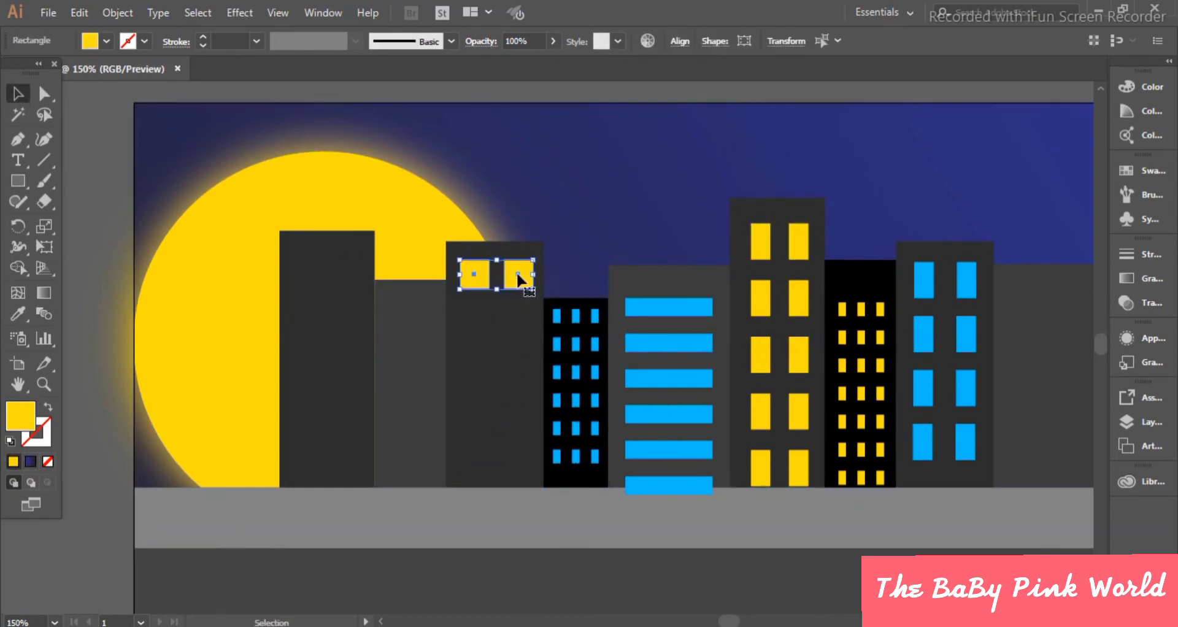
left_click_drag(521, 326, 519, 284)
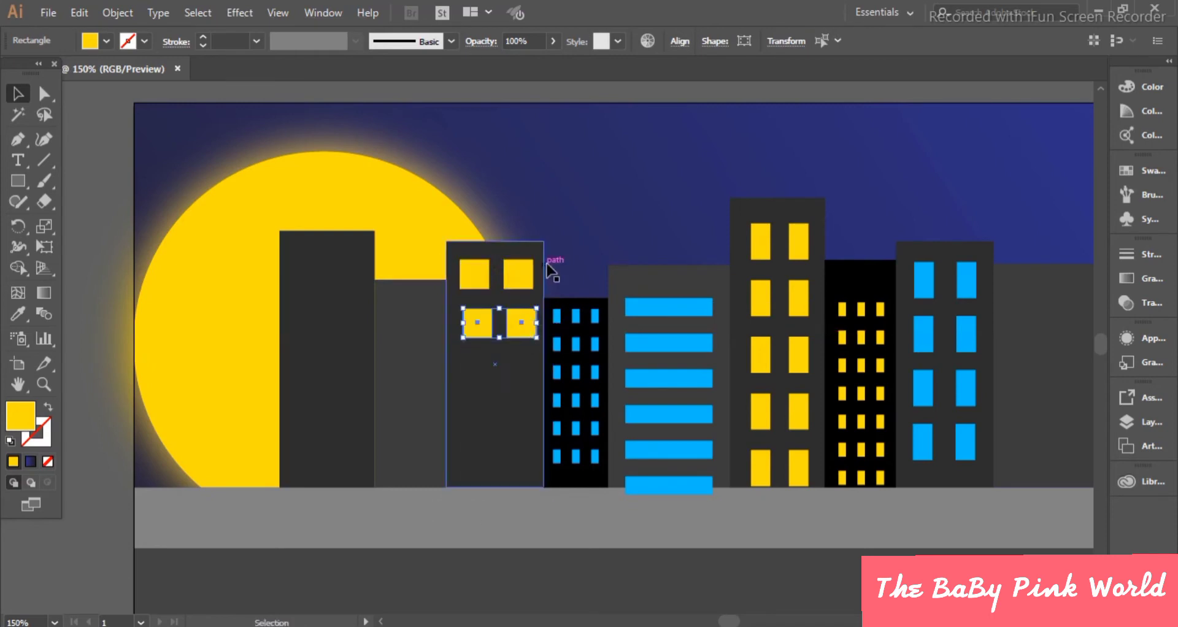
left_click(517, 284)
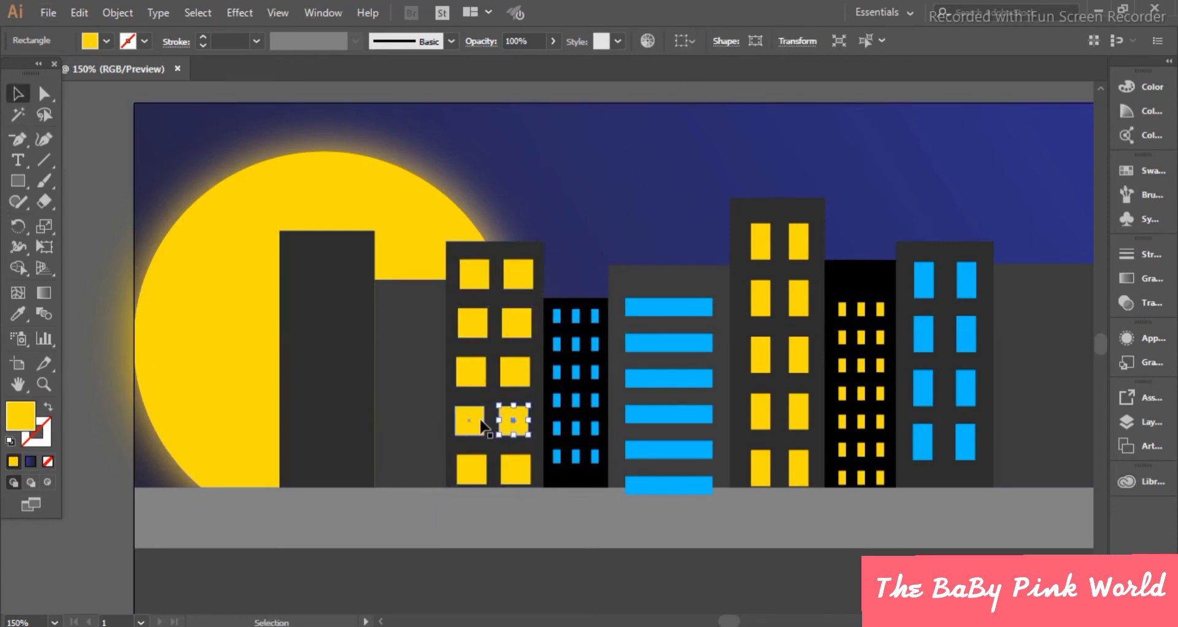
Step: Line up the third-row yellow squares and copy the blue windows onto the left building
left_click(471, 371, "shift")
left_click_drag(517, 372, 521, 371)
left_click(655, 221)
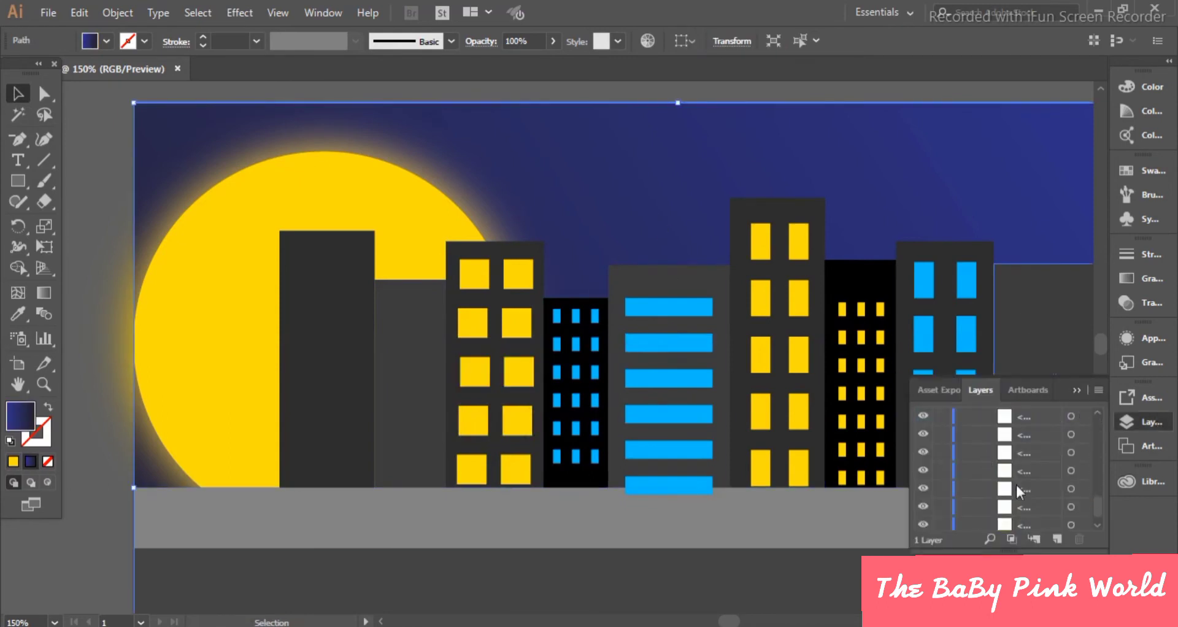
left_click(557, 318)
left_click(576, 316, "shift")
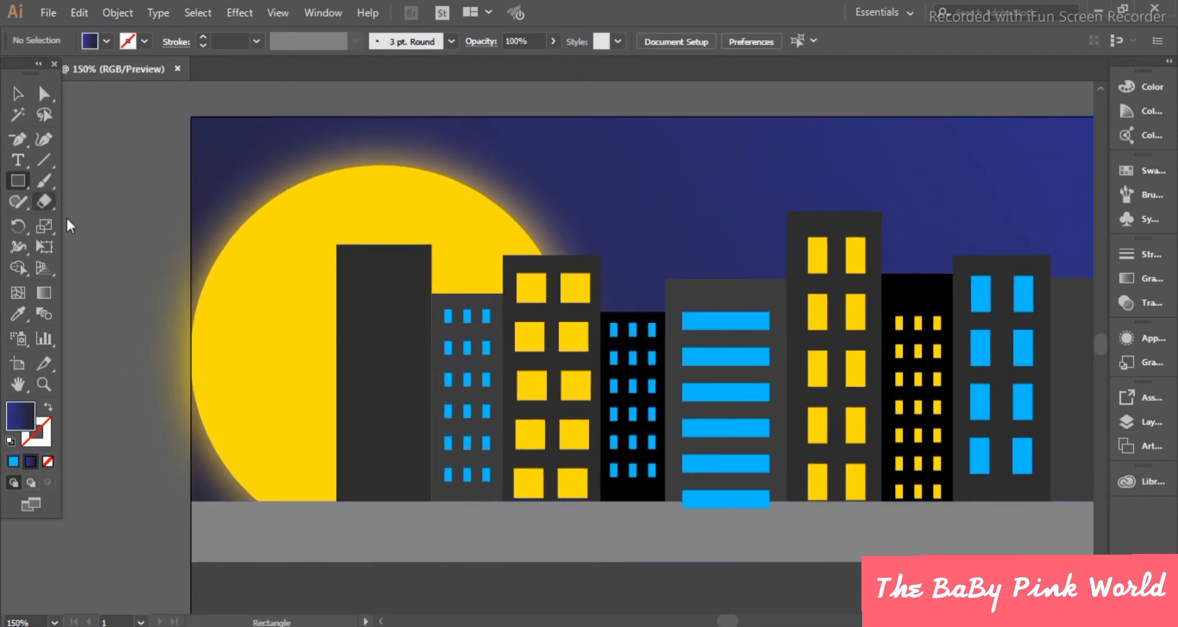
left_click_drag(413, 287, 411, 289)
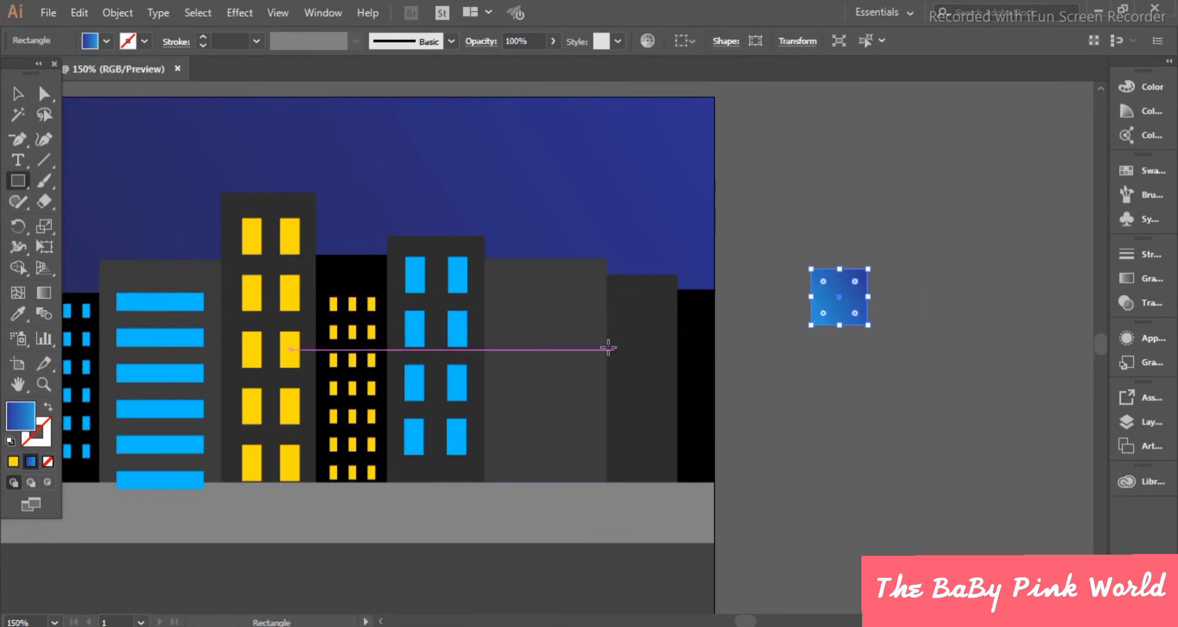
Step: Divide the blue-gradient square into a four-pane window and place it on the grey building
left_click_drag(837, 303, 534, 304)
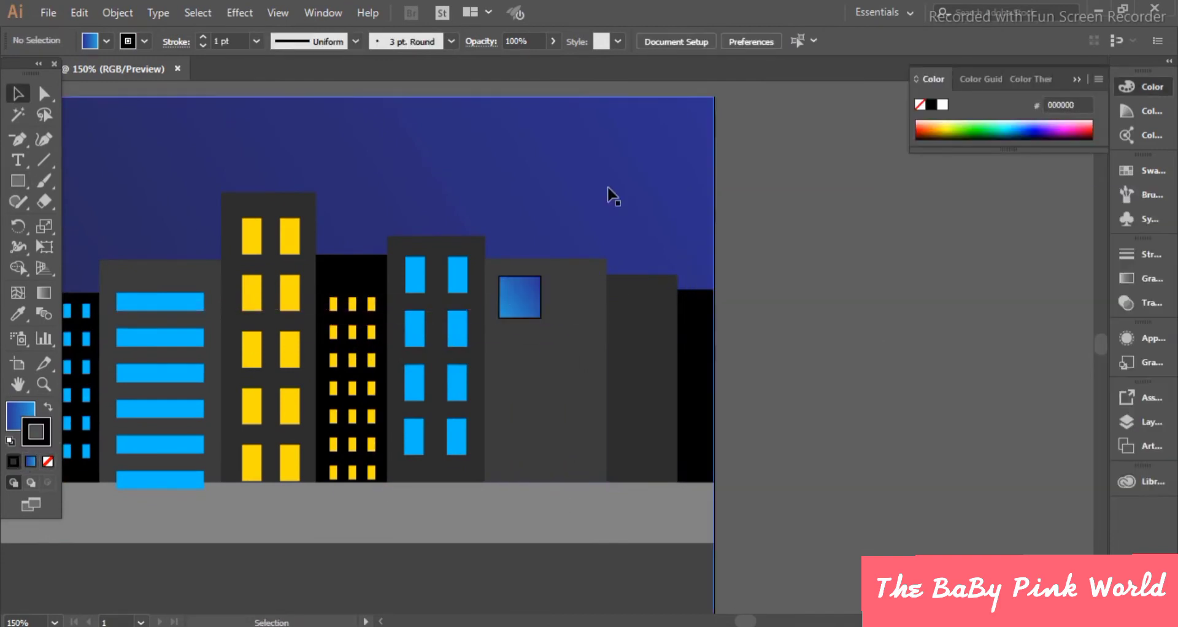
left_click_drag(846, 323, 846, 323)
key("backslash")
left_click(17, 94)
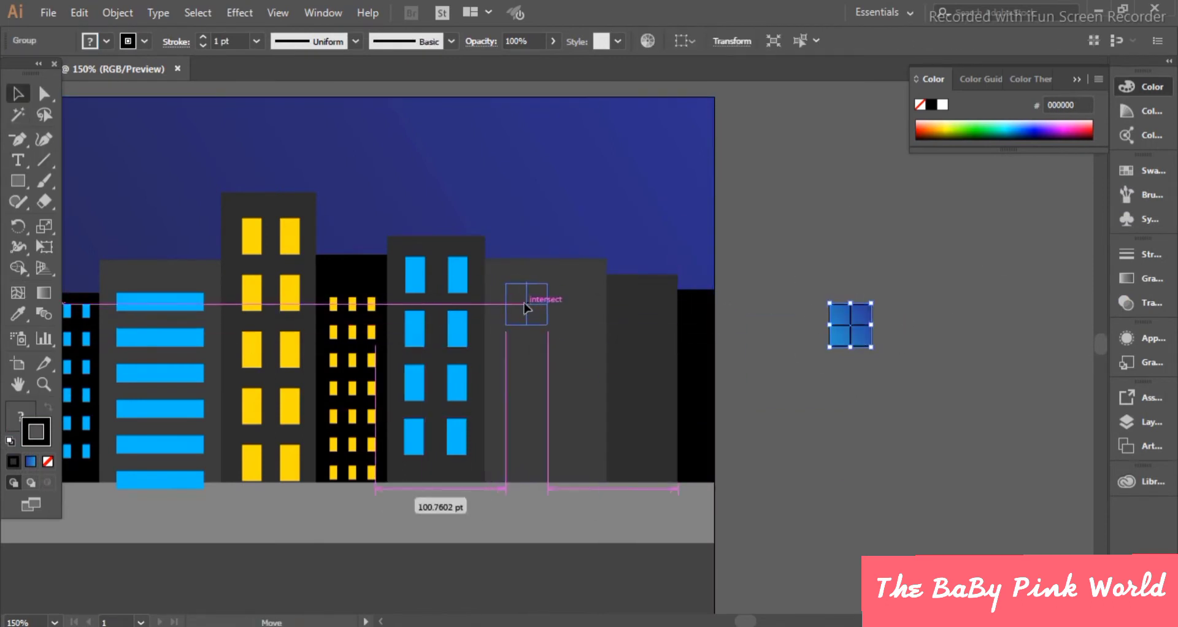
left_click_drag(525, 306, 513, 305)
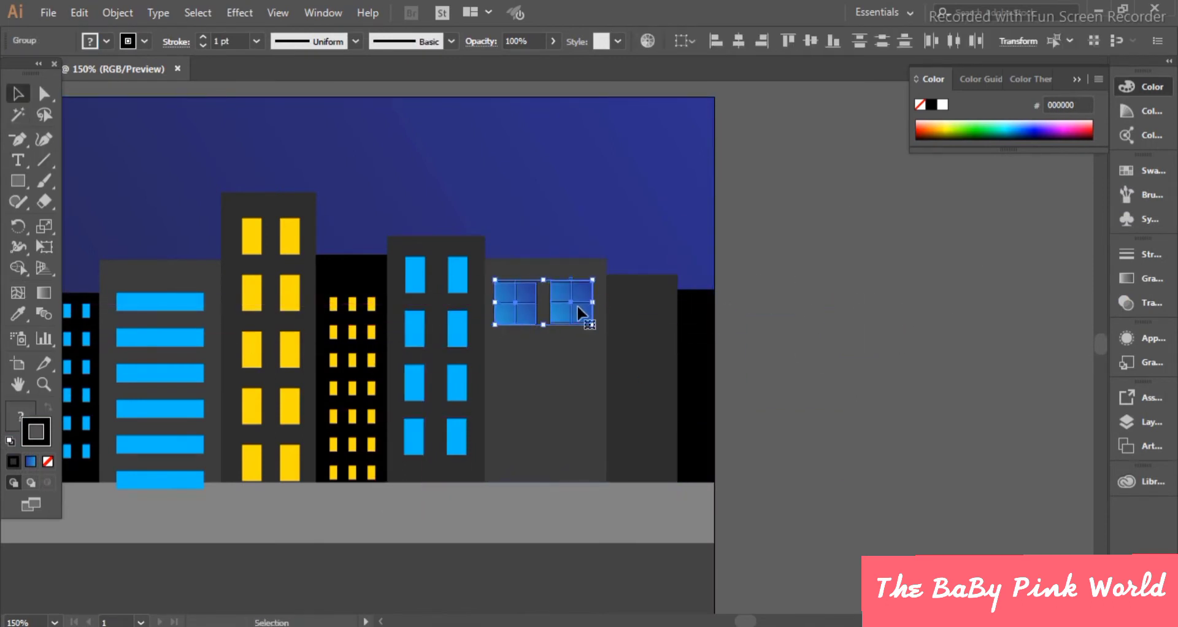
Step: Copy the four-pane window pair into three rows and fit a blue bar onto the black building
left_click_drag(580, 373, 580, 372)
key("ctrl+d")
left_click(711, 347)
scroll(711, 348, "right", 5)
left_click(104, 309)
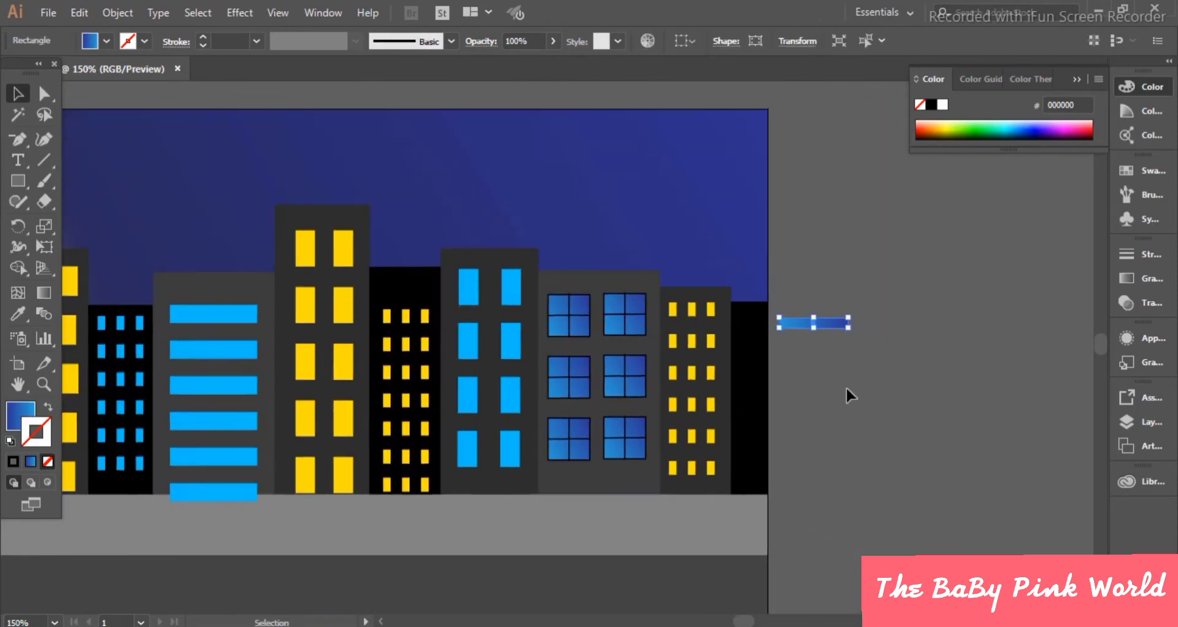
left_click_drag(849, 324, 757, 326)
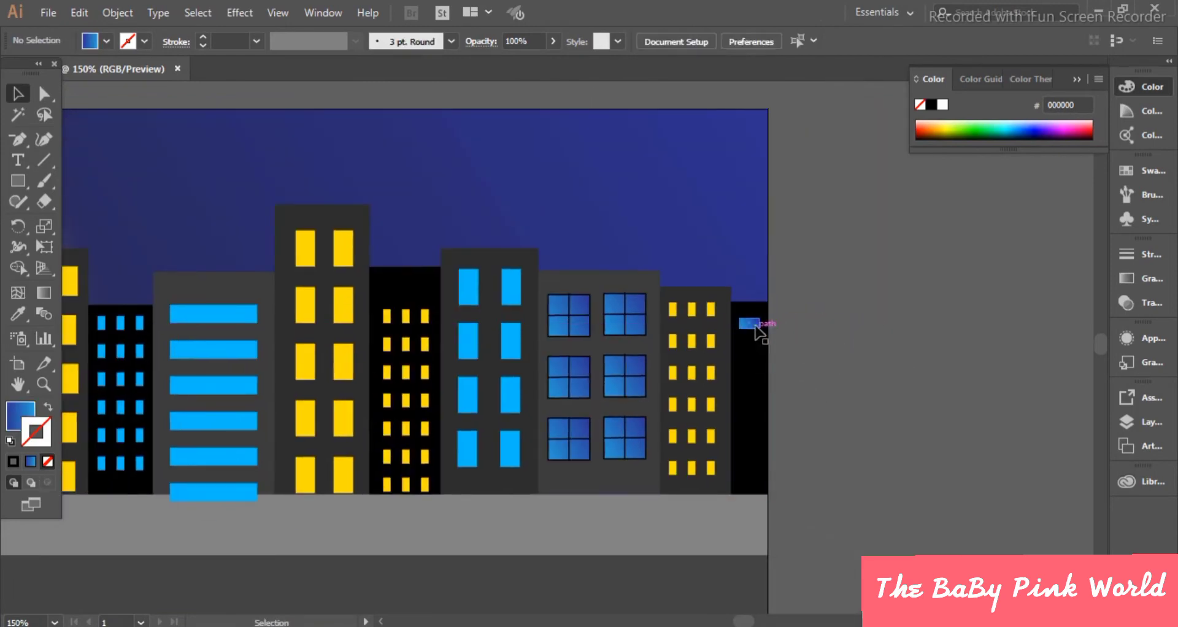
key("ctrl+minus")
key("ctrl+minus")
right_click(549, 491)
Step: Draw a tall black pole beside the artboard with a crossbar across its top
left_click_drag(872, 370, 1062, 392)
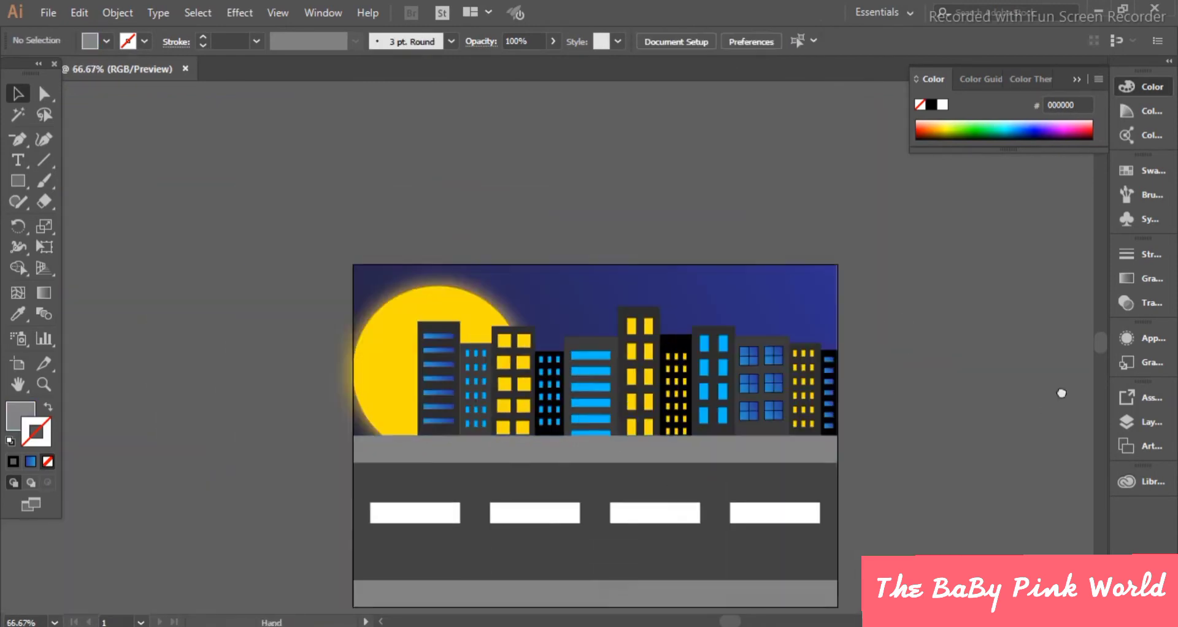
key("ctrl+plus")
key("ctrl+plus")
left_click_drag(97, 282, 871, 282)
key("m")
left_click_drag(456, 239, 479, 457)
key("v")
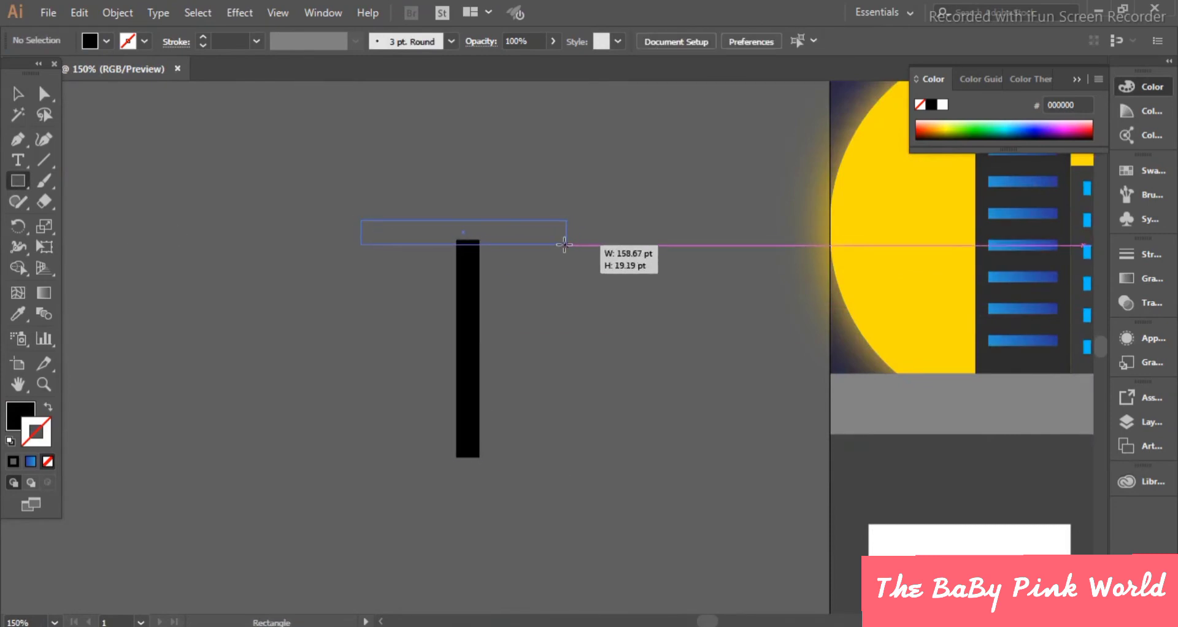
left_click_drag(565, 245, 504, 237)
key("v")
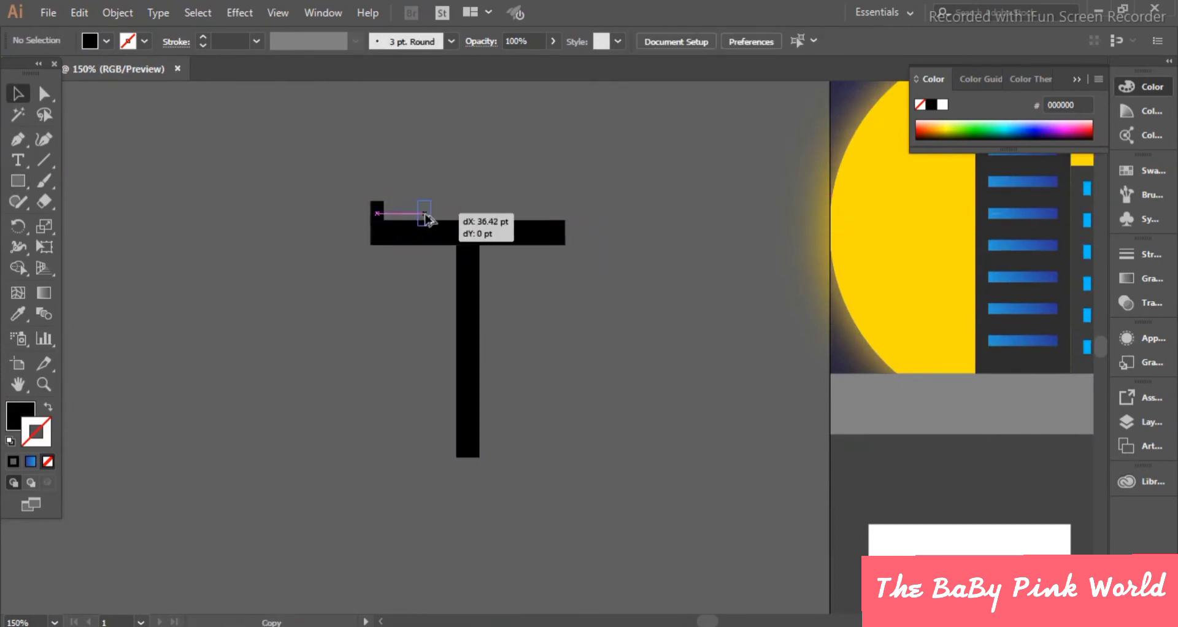
Step: Copy square insulator notches along the crossbar and move the T pole beside the scene
left_click_drag(494, 212, 460, 212)
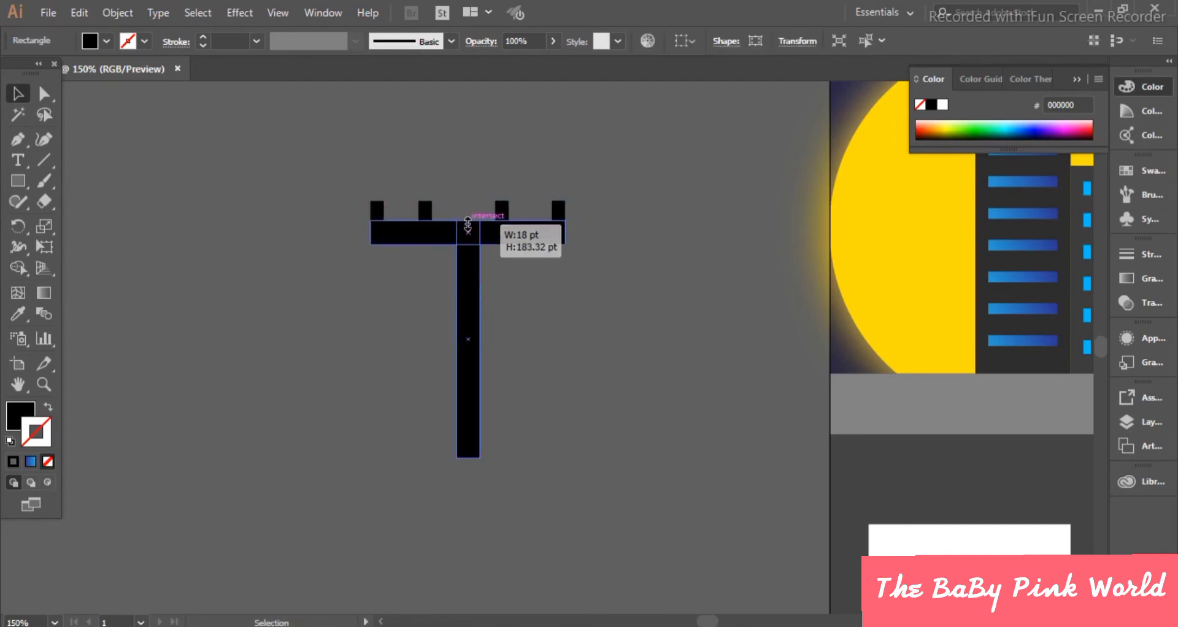
left_click_drag(589, 184, 244, 421)
left_click(245, 421)
key("ctrl+minus")
key("ctrl+minus")
key("ctrl+minus")
left_click_drag(184, 337, 671, 332)
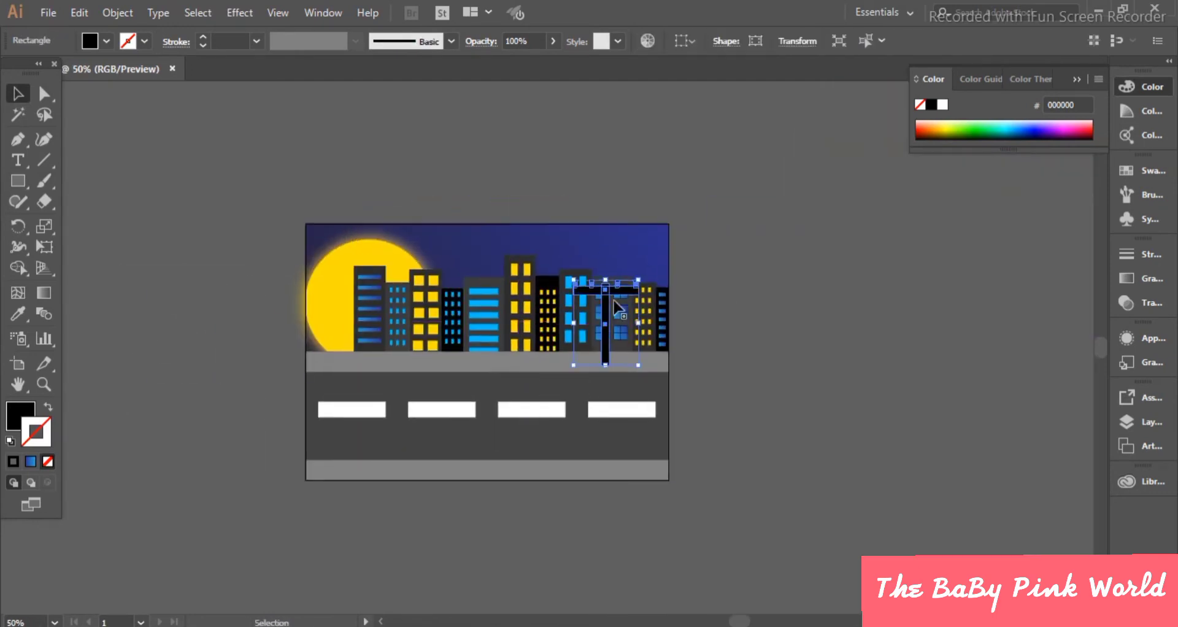
key("ctrl+plus")
key("ctrl+plus")
left_click(480, 423)
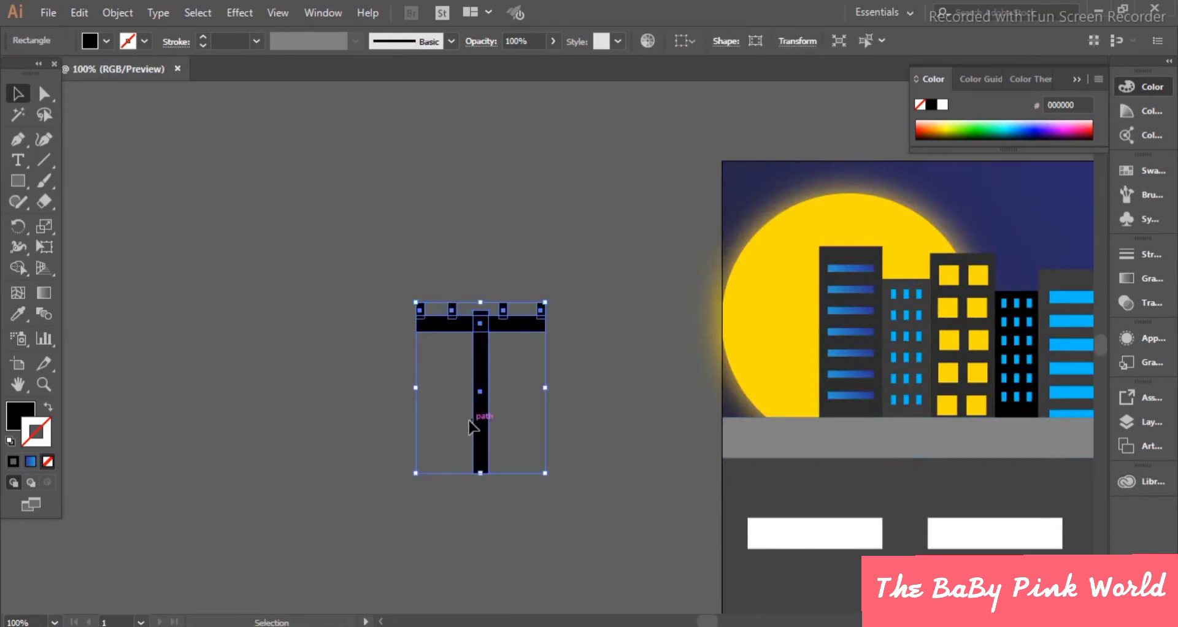
left_click(504, 310)
Step: Place the T pole on the pavement and copy it into four spread-out poles
left_click(344, 523)
key("ctrl+minus")
key("ctrl+minus")
key("ctrl+minus")
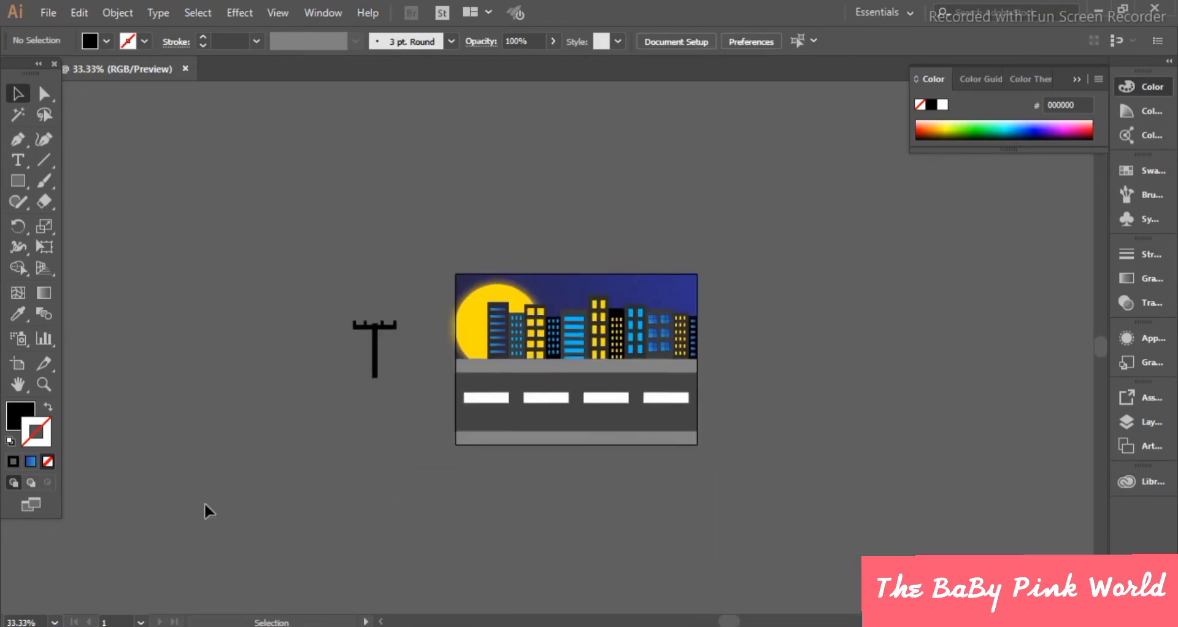
key("ctrl+plus")
key("ctrl+plus")
mouse_move(204, 347)
left_mouse_down()
mouse_move(792, 328)
mouse_move(739, 373)
left_mouse_up()
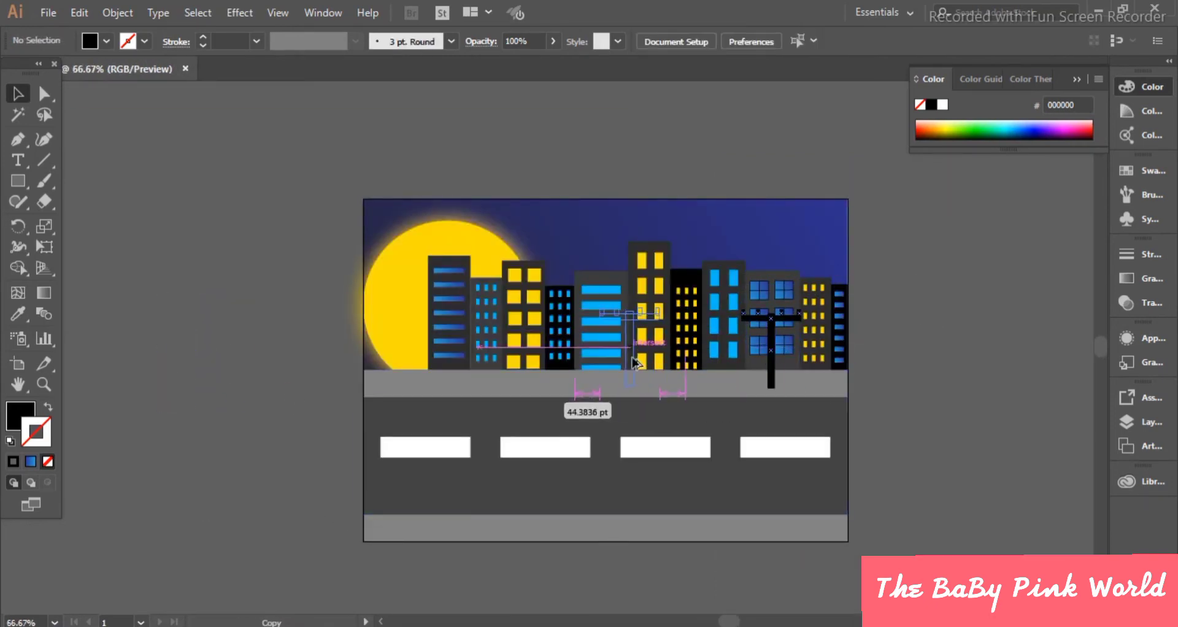
left_click(617, 368)
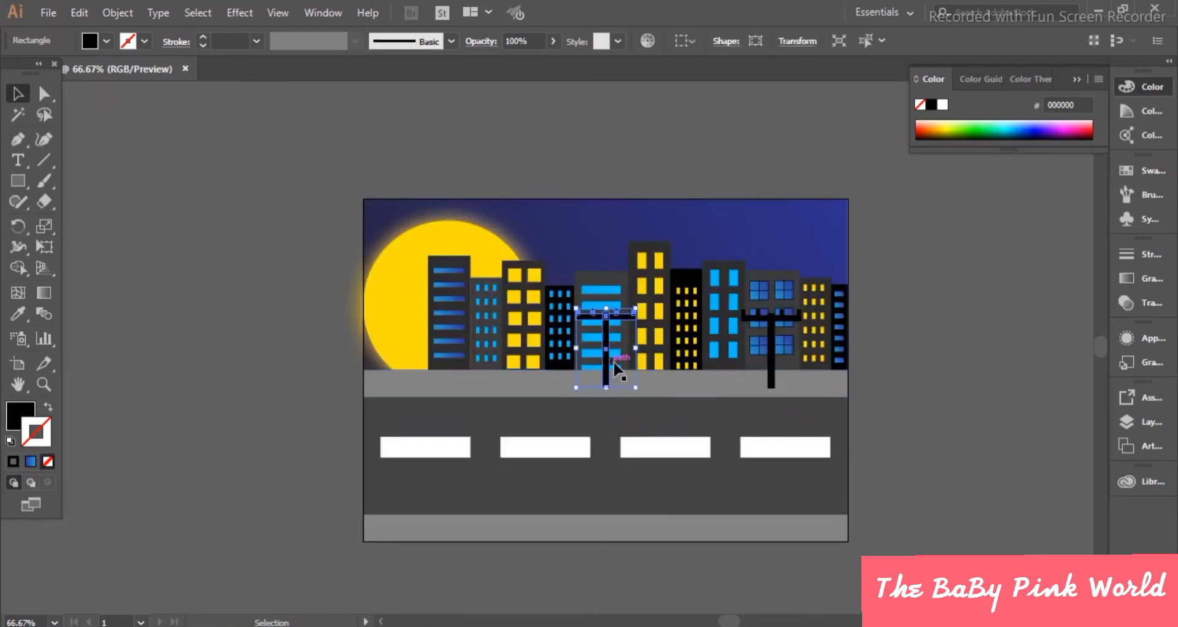
mouse_move(608, 355)
left_mouse_down()
mouse_move(462, 366)
mouse_move(469, 356)
left_mouse_up()
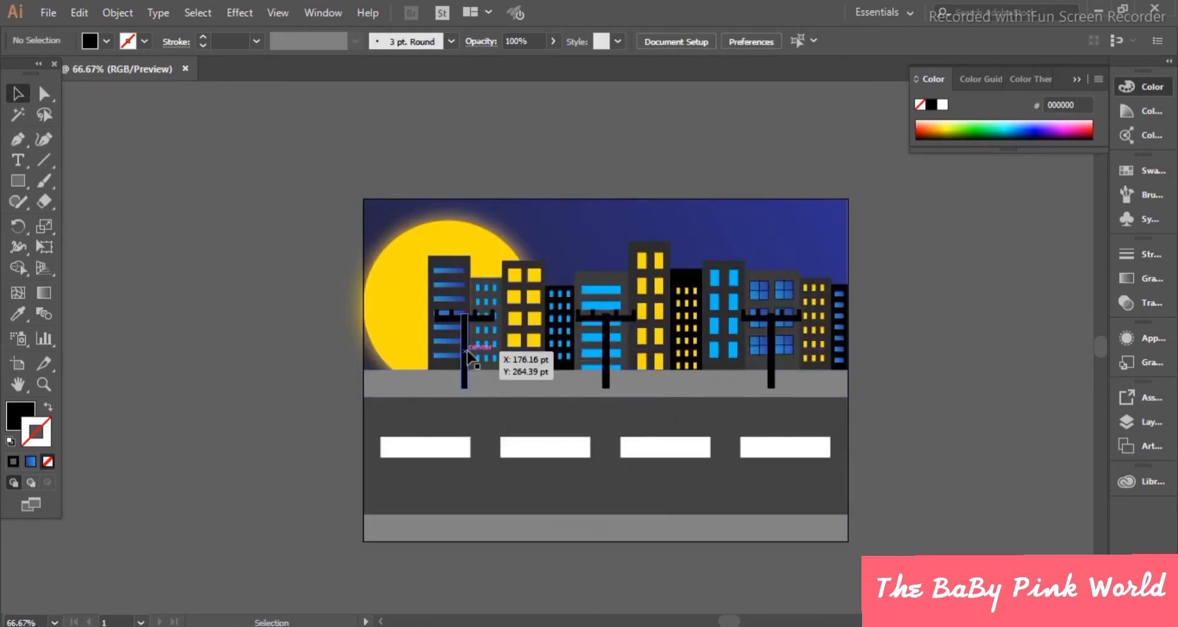
left_click_drag(778, 368, 819, 368)
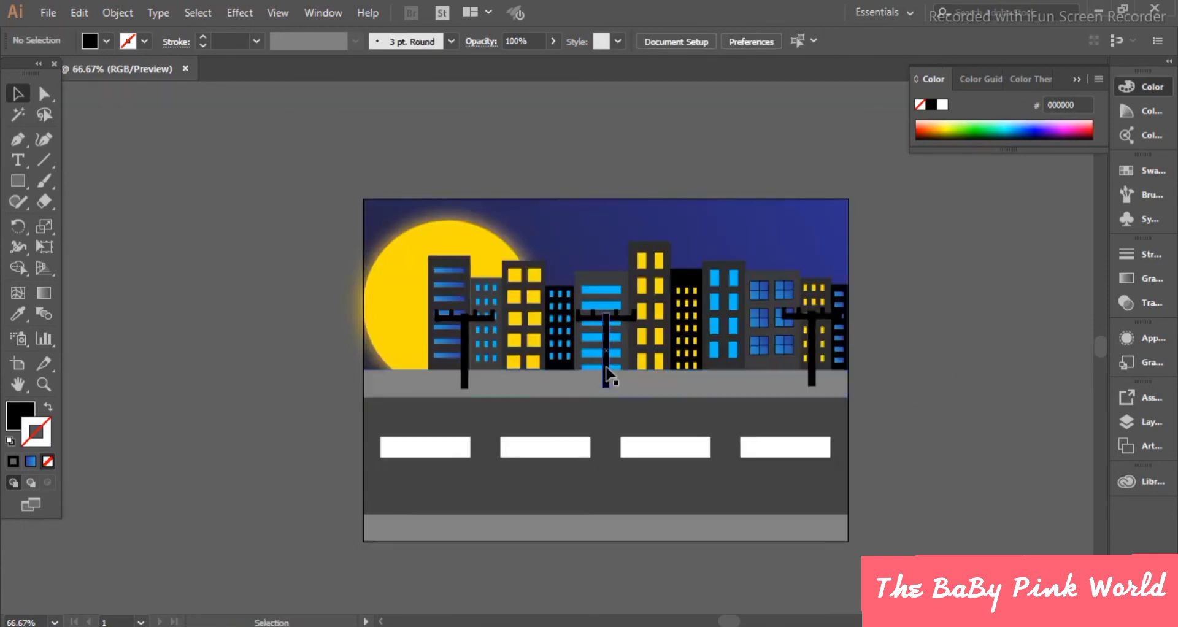
left_click_drag(609, 376, 644, 377)
left_click(466, 371)
mouse_move(466, 371)
left_mouse_down()
mouse_move(515, 371)
mouse_move(381, 372)
left_mouse_up()
left_click(292, 387)
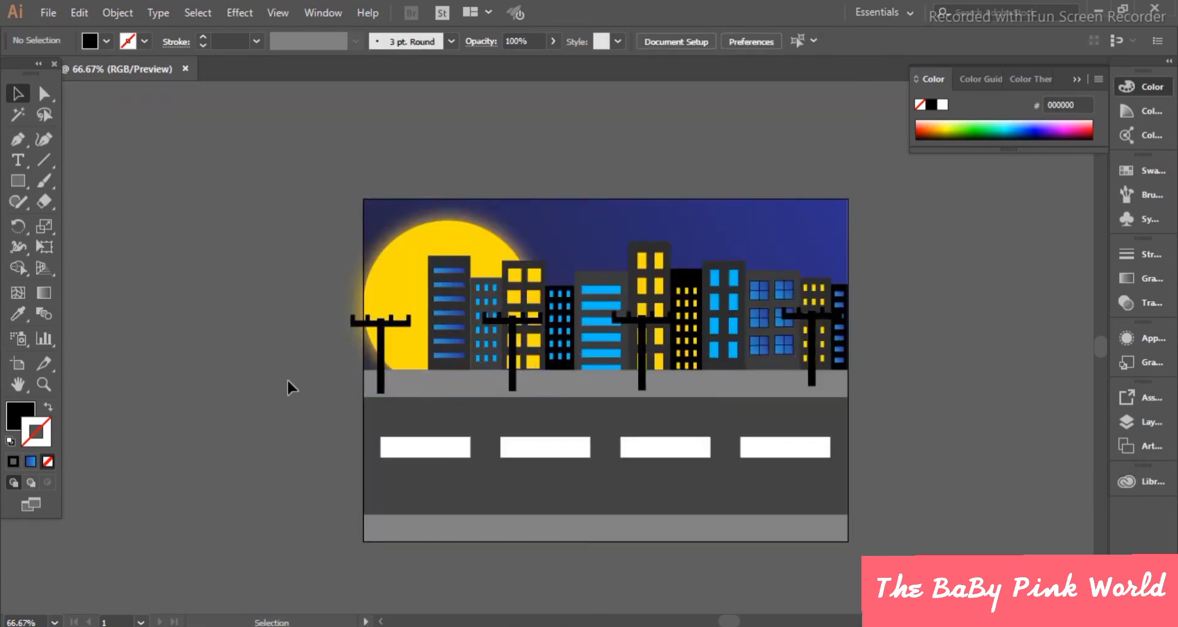
left_click(783, 319)
Step: Draw sagging black wires between the right-hand poles
left_click_drag(672, 323, 590, 257)
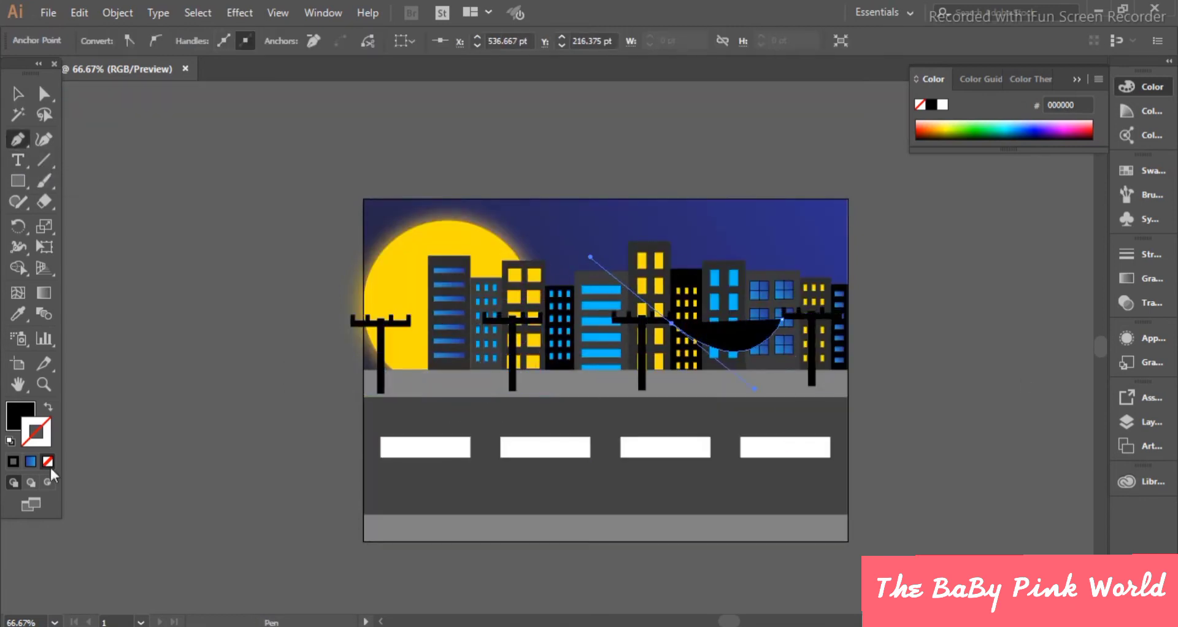
key("v")
left_click(168, 279)
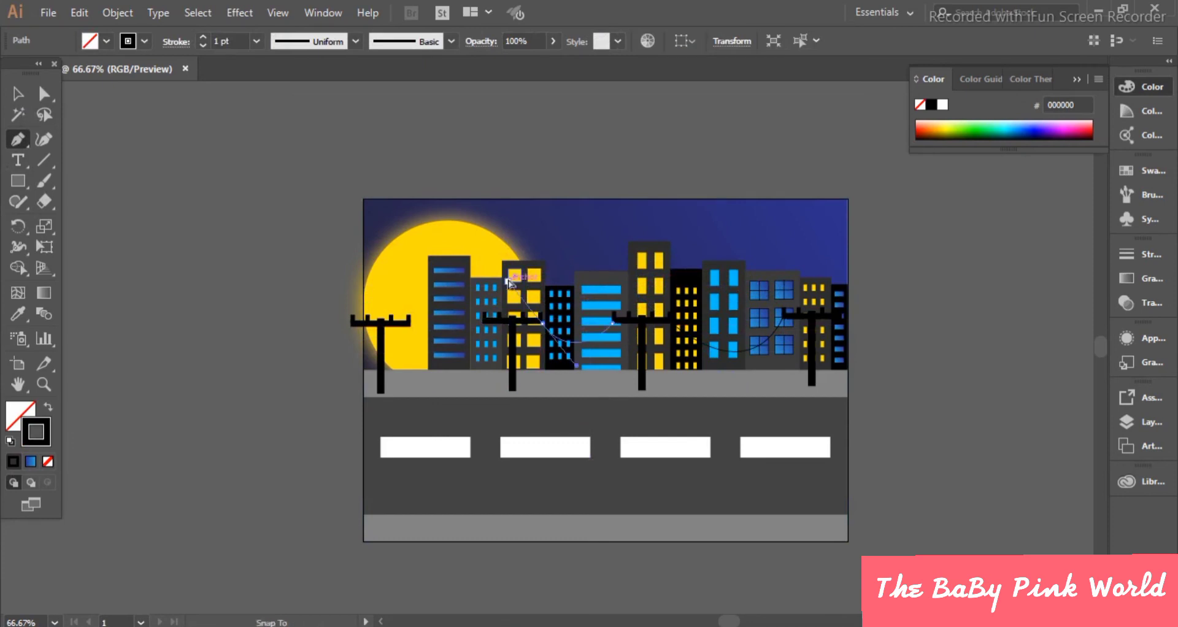
left_click_drag(508, 283, 512, 320)
key("v")
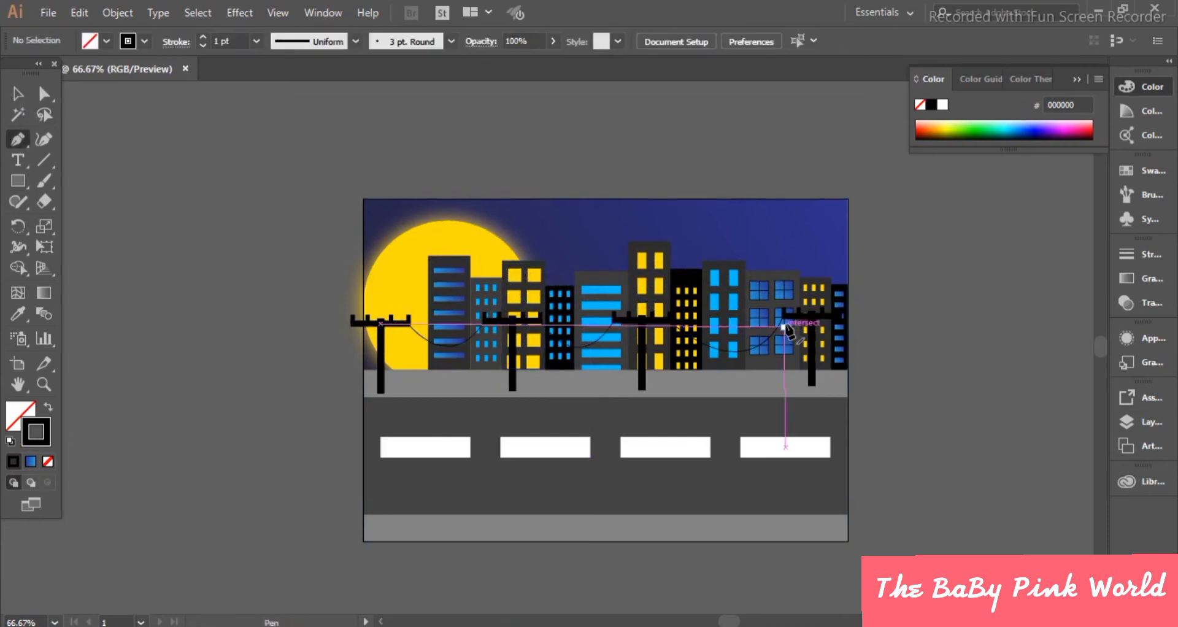
left_click(785, 327)
Step: Add the remaining hanging wires so all four poles are linked
key("ctrl+equal")
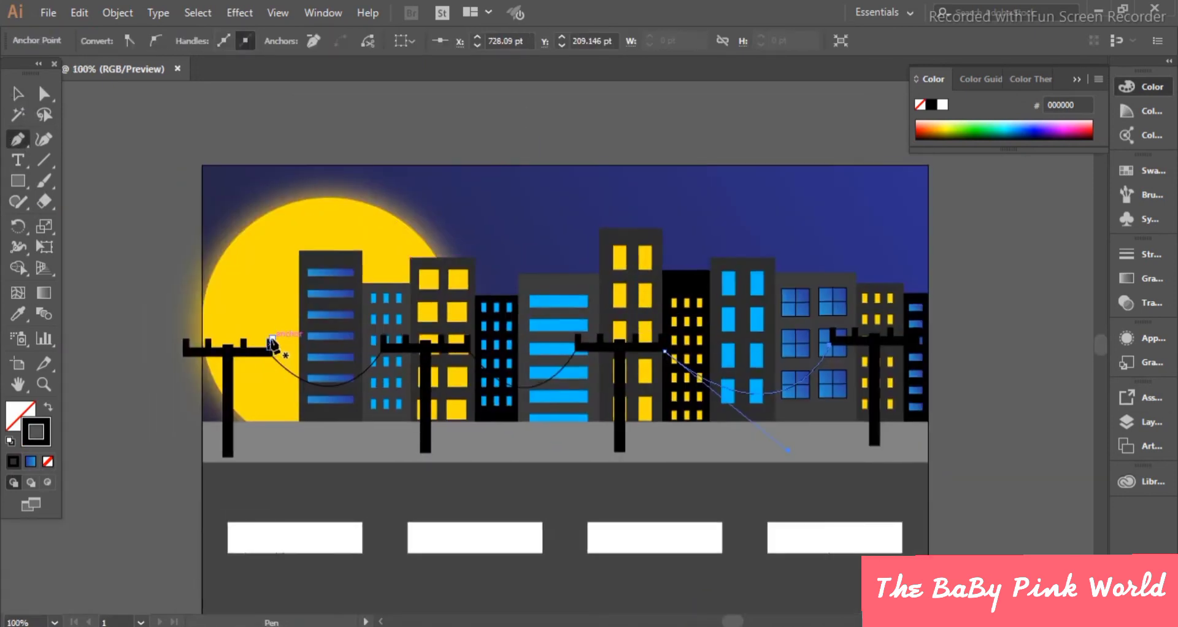
left_click_drag(829, 327, 874, 283)
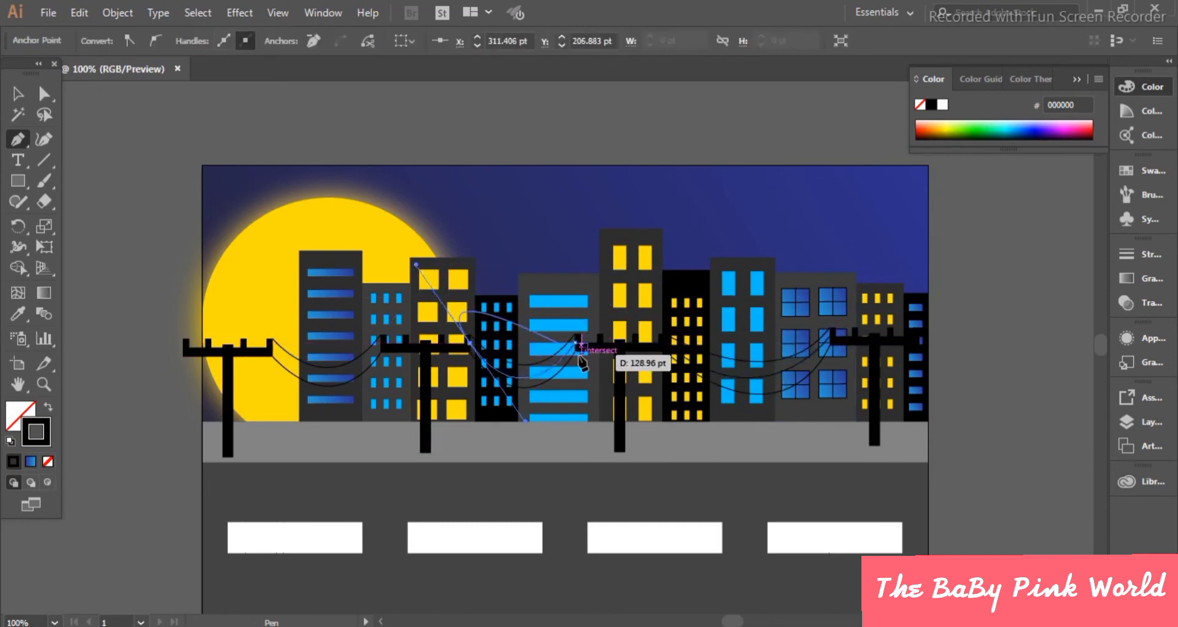
left_click(274, 343, "ctrl")
left_click(19, 93)
key("ctrl+shift+a")
key("ctrl+minus")
key("ctrl+minus")
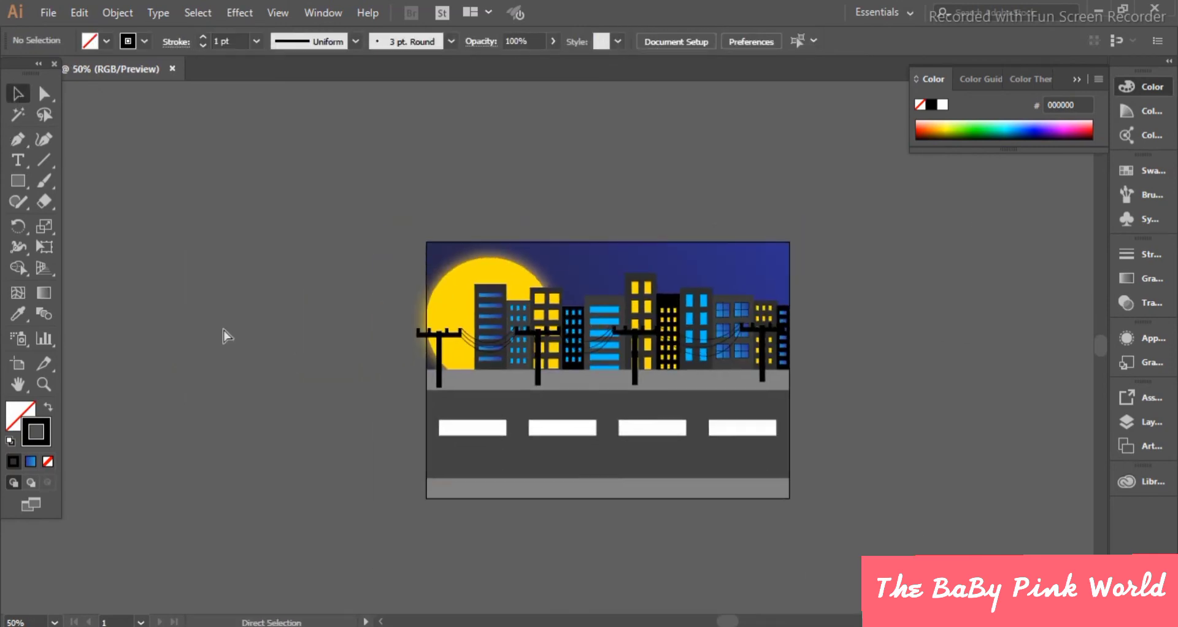
key("ctrl+plus")
key("ctrl+plus")
key("ctrl+plus")
Step: Trim the left pole's crossbar piece past the artboard edge with Shape Builder
key("backslash")
left_click(44, 95)
left_click_drag(319, 273, 203, 324)
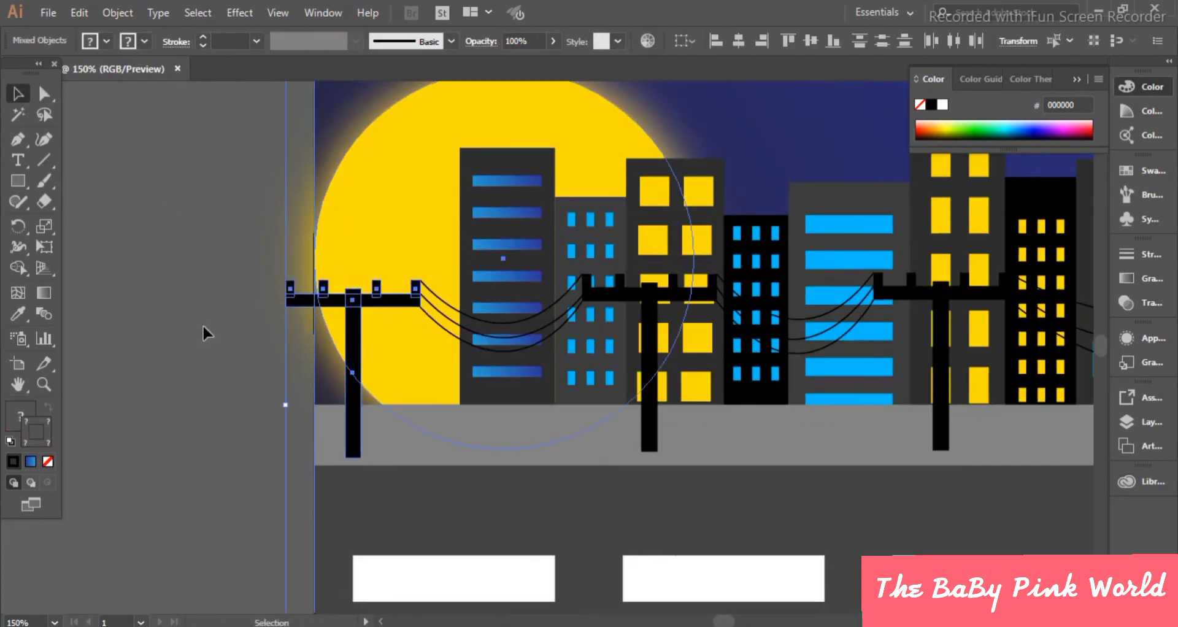
key("shift+m")
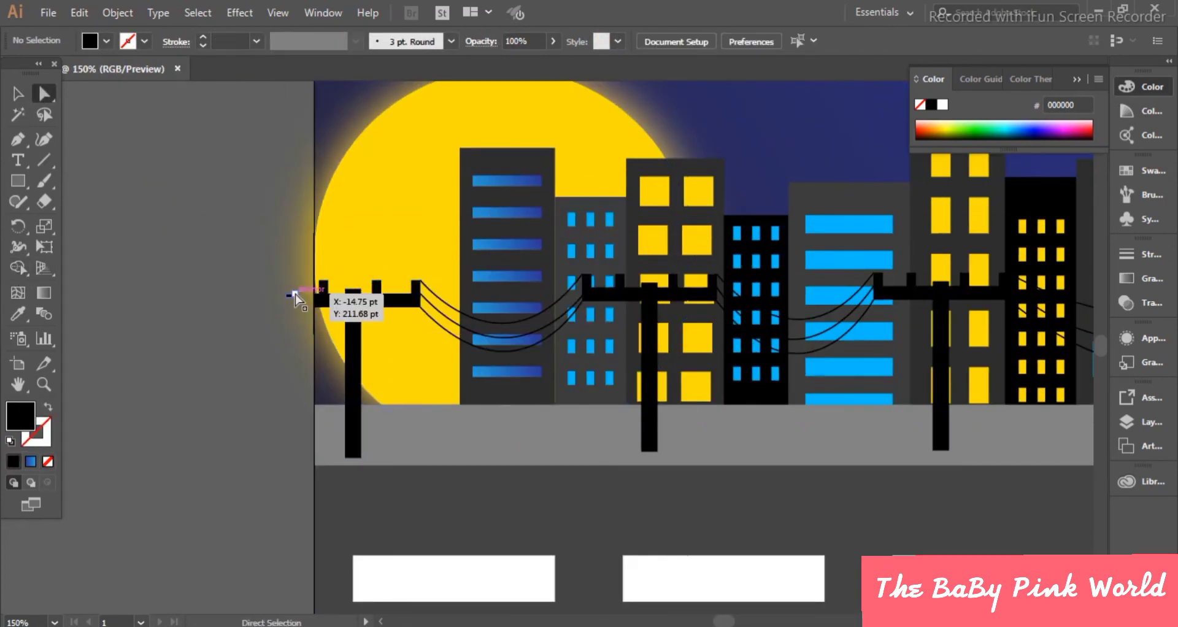
key("ctrl+z")
key("ctrl+z")
key("v")
left_click_drag(197, 279, 369, 319)
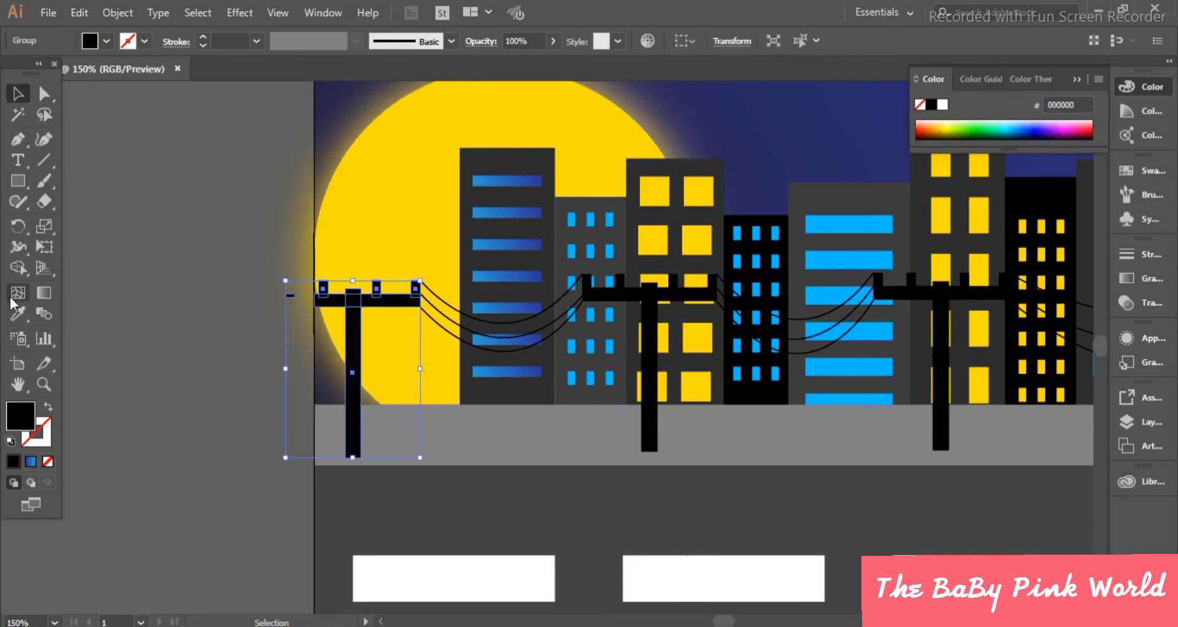
key("shift+m")
key("ctrl+plus")
key("ctrl+plus")
key("ctrl+plus")
key("ctrl+plus")
left_click(375, 270, "alt")
Step: Check the grey road's colour settings and close them without changes
key("ctrl+0")
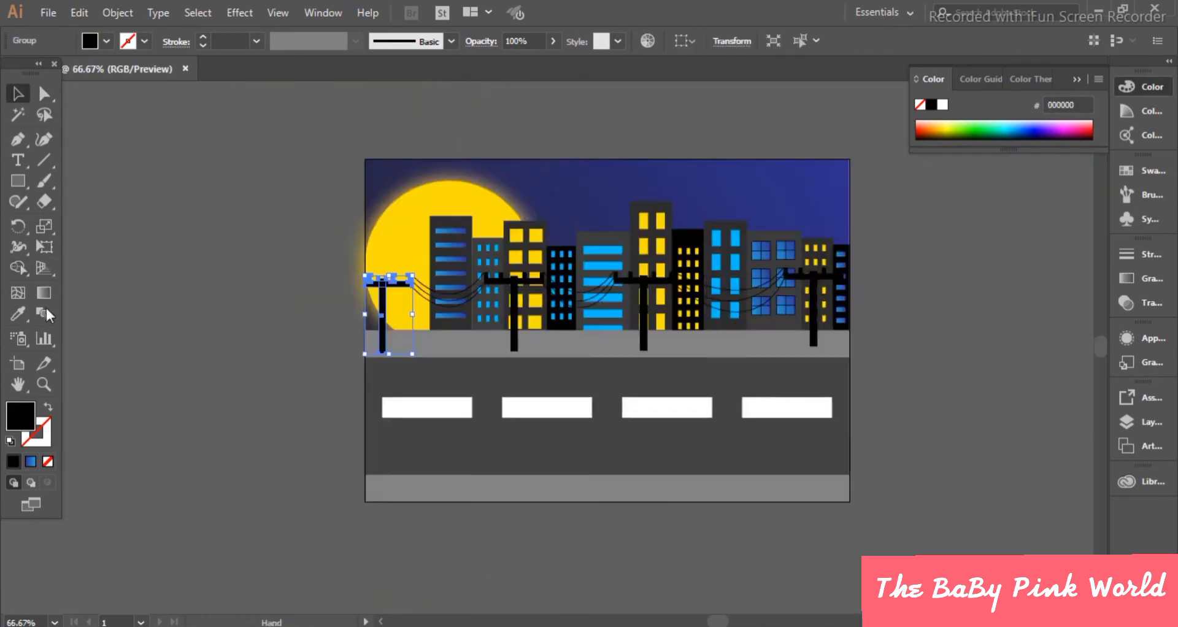
left_click(430, 387)
double_click(20, 416)
key("Escape")
Step: Select the middle and right road dashes to even out their thickness
left_click(433, 474)
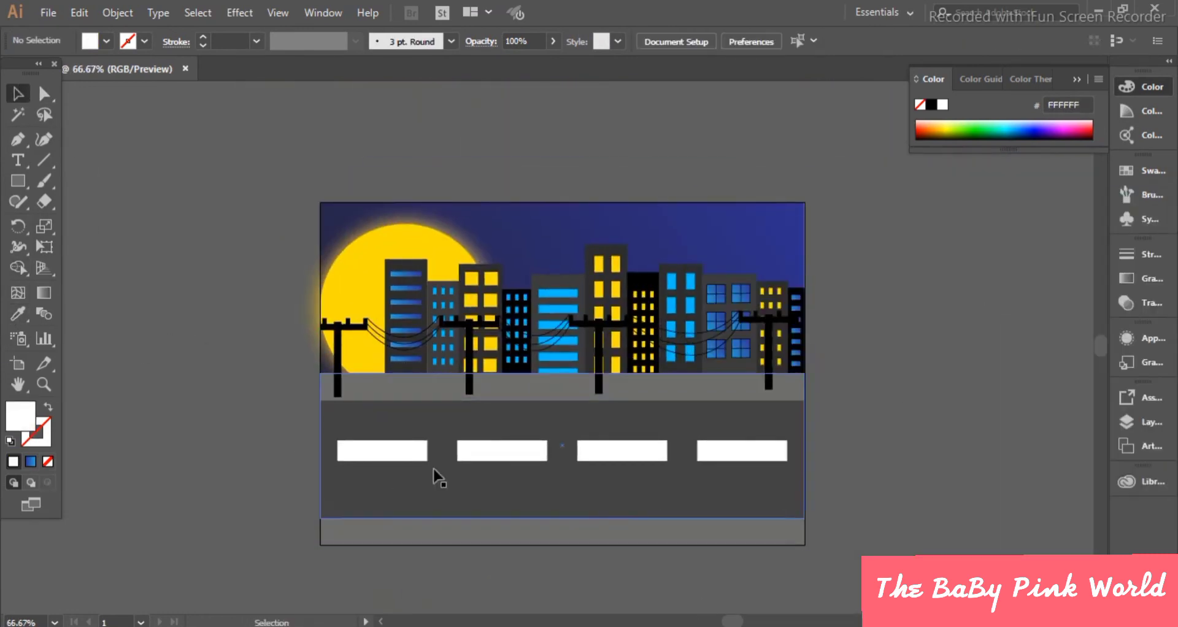
left_click(502, 452)
left_click(742, 452)
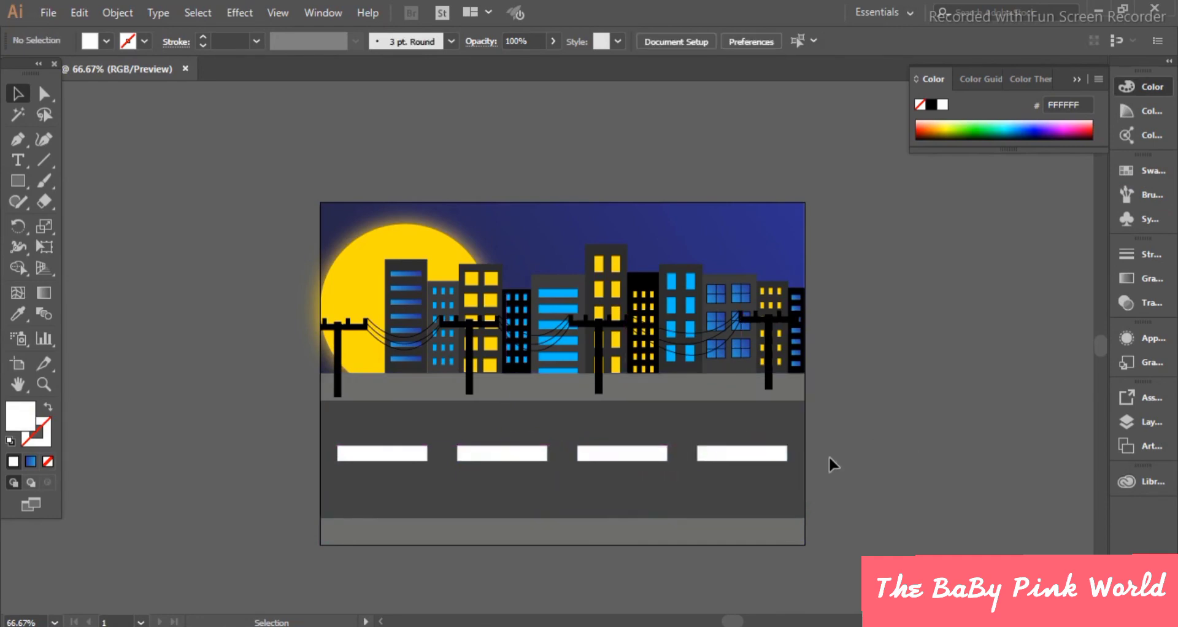
scroll(830, 459, "up", 5)
Step: Draw a small white circle star and copy it to other spots in the sky
left_click_drag(17, 181, 105, 221)
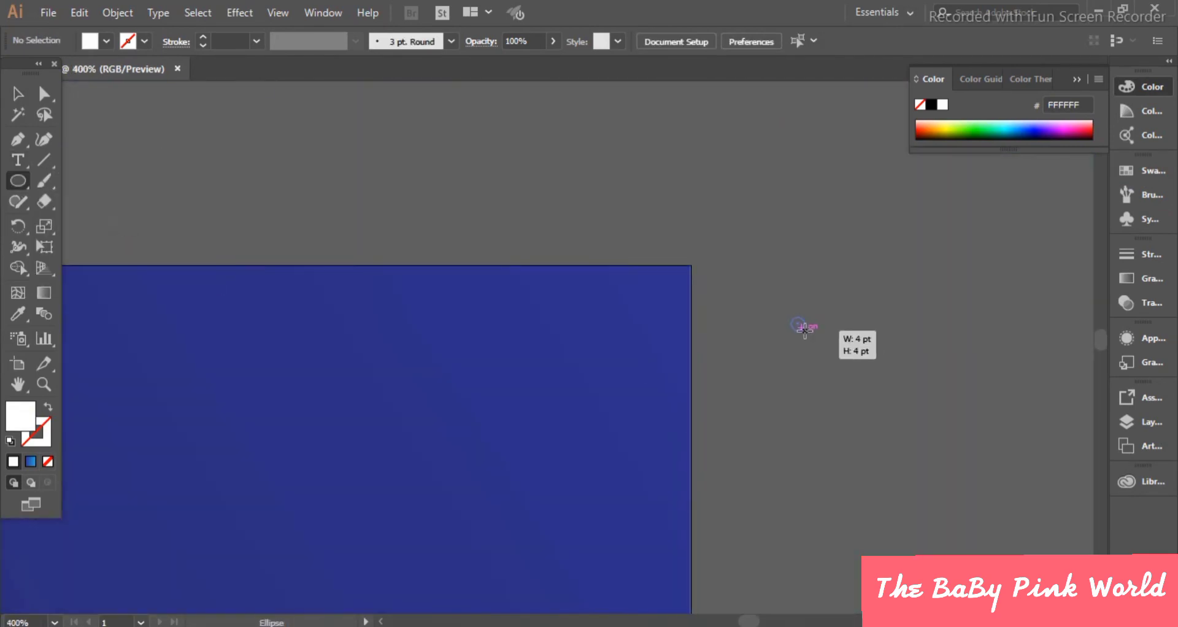
left_click(12, 100)
scroll(638, 336, "down", 4)
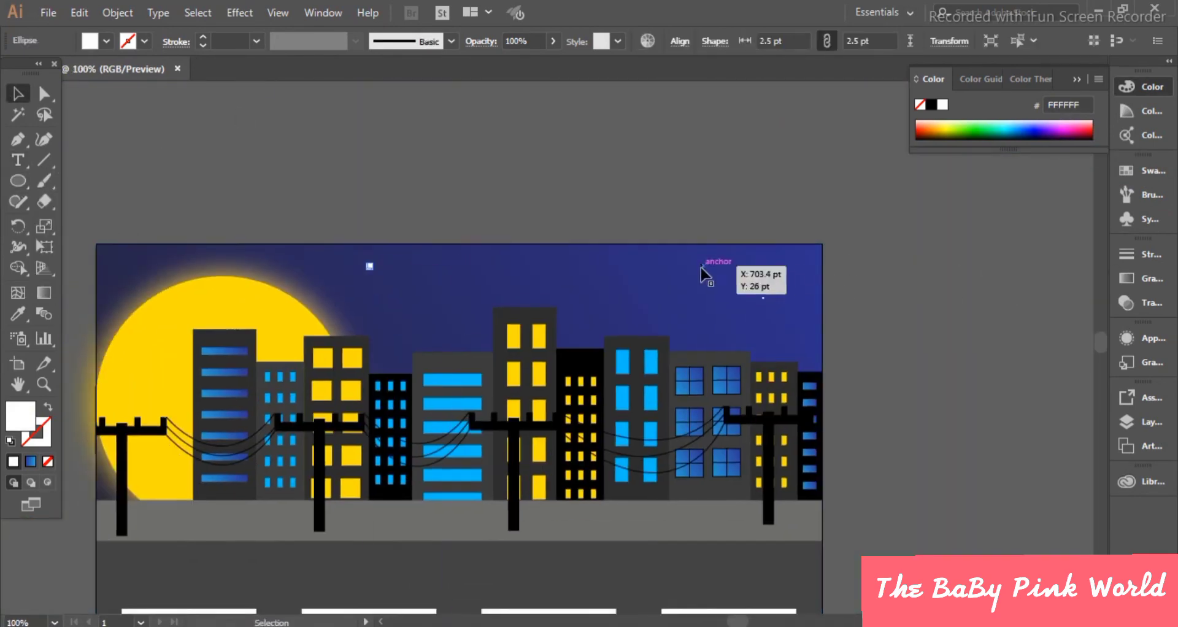
scroll(816, 289, "up", 5)
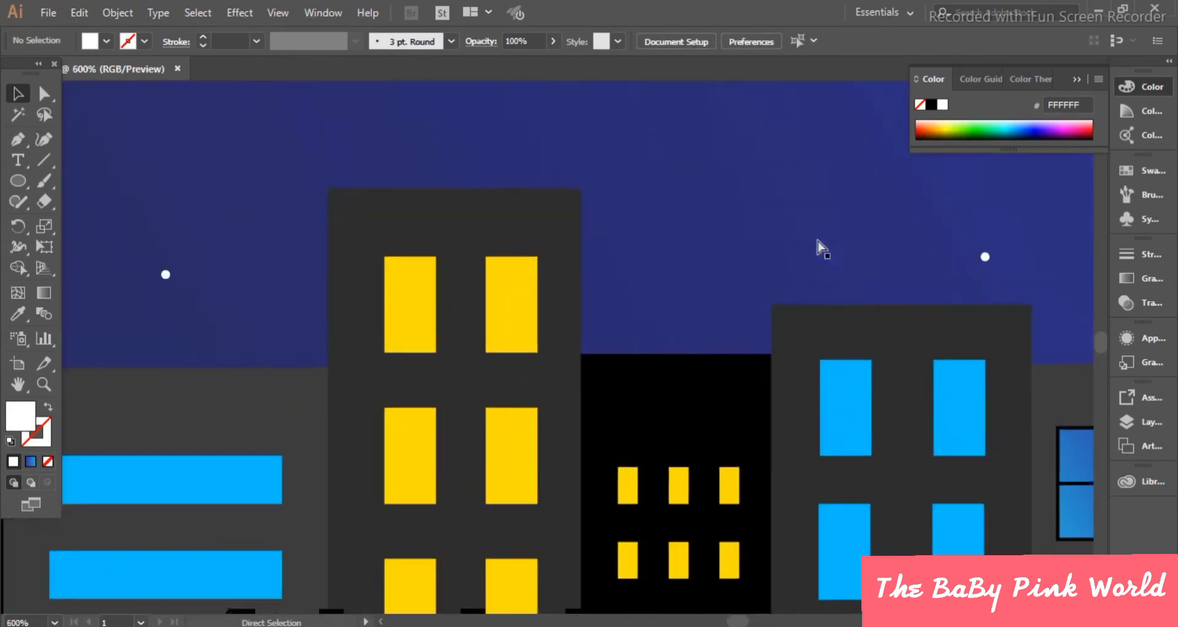
left_click_drag(820, 248, 251, 339)
scroll(516, 250, "down", 5)
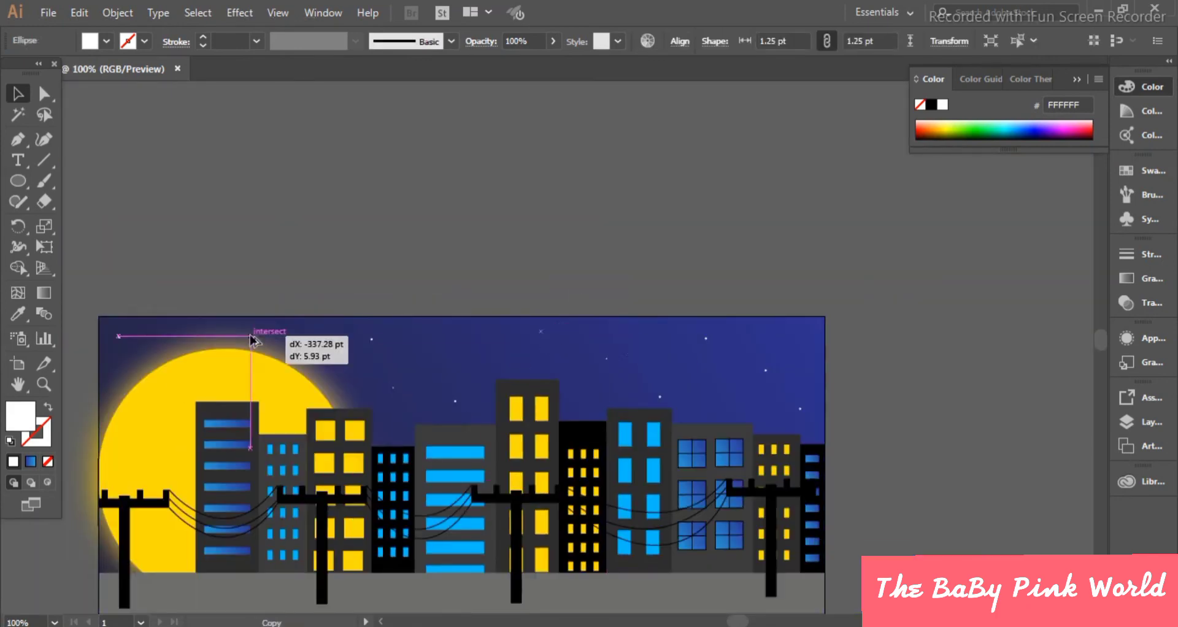
scroll(869, 327, "down", 1)
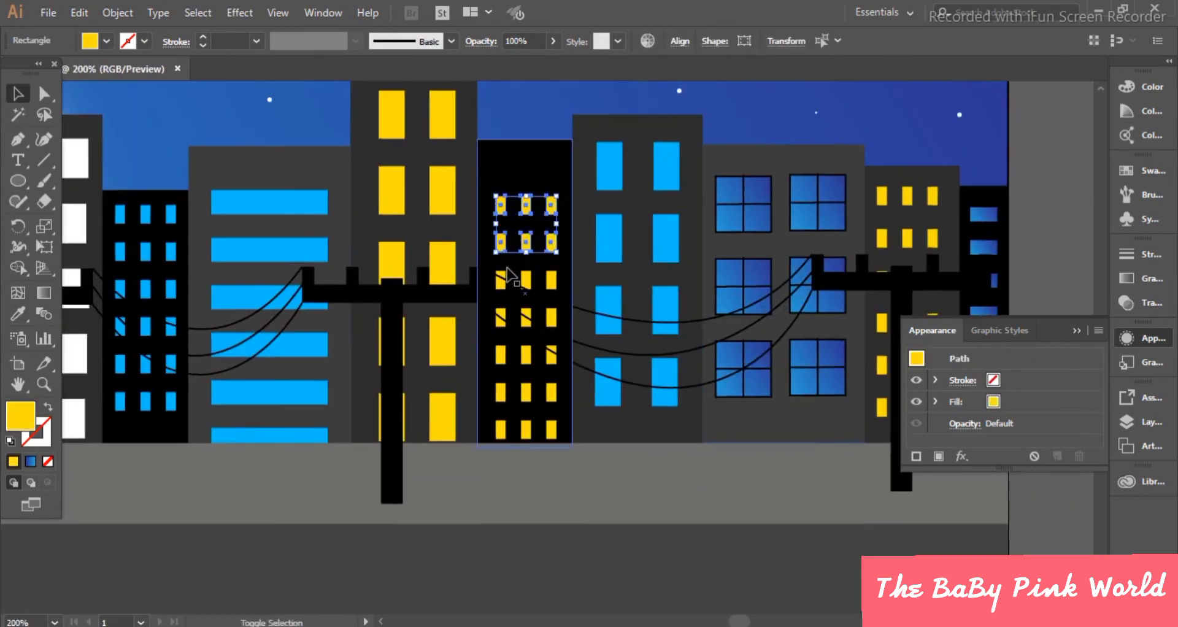
Step: Drag-select the black building's full column of yellow windows
left_click_drag(508, 276, 549, 433)
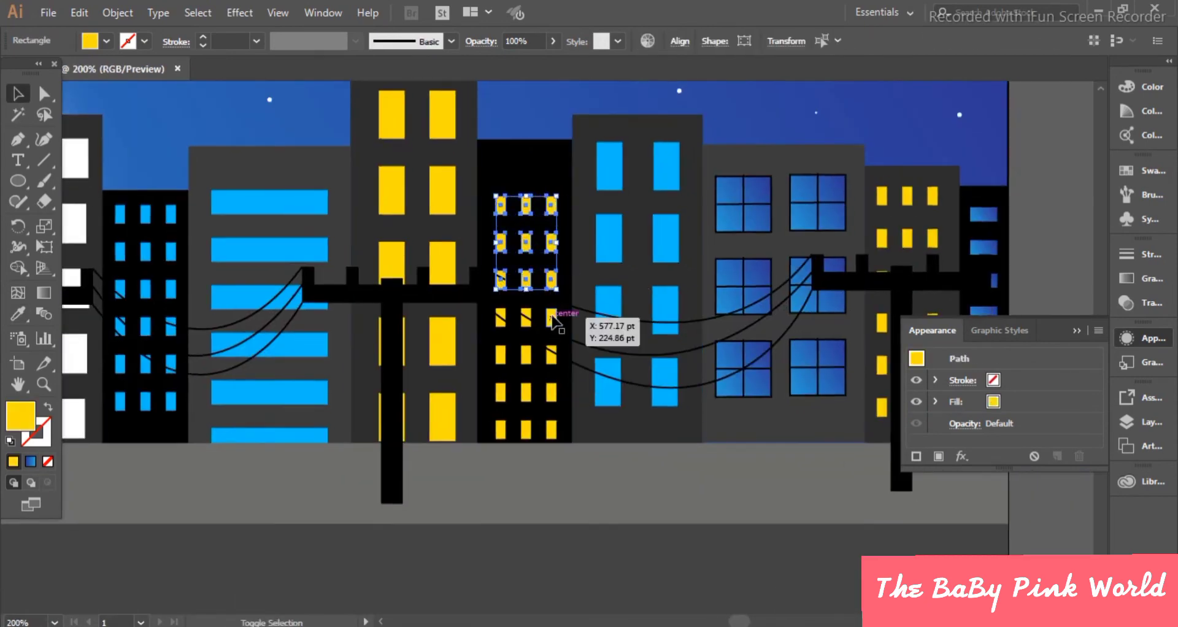